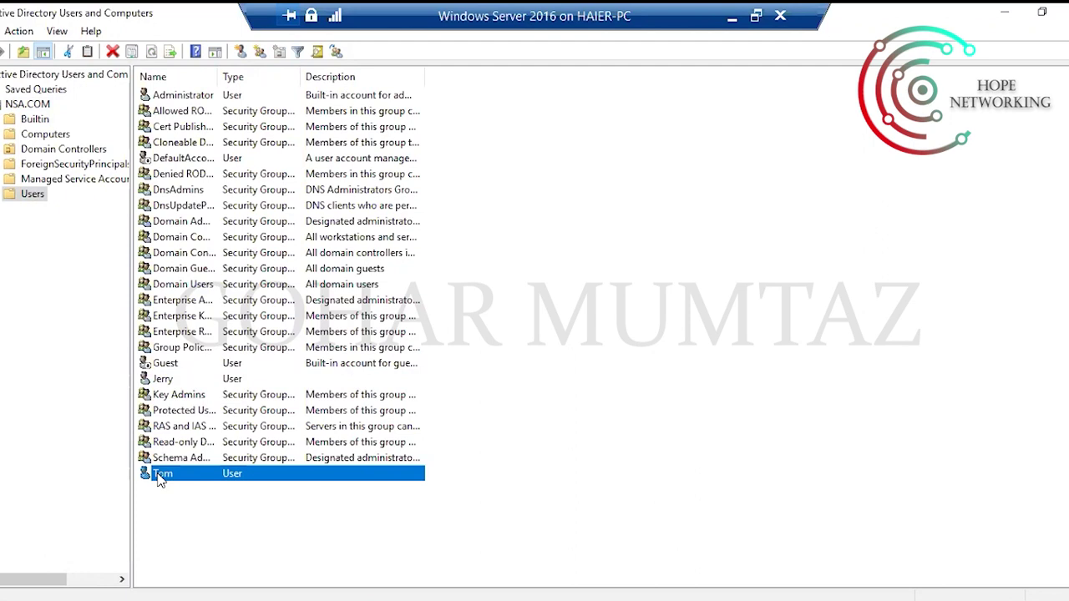
{"action": "left_click", "coordinate": [685, 414]}
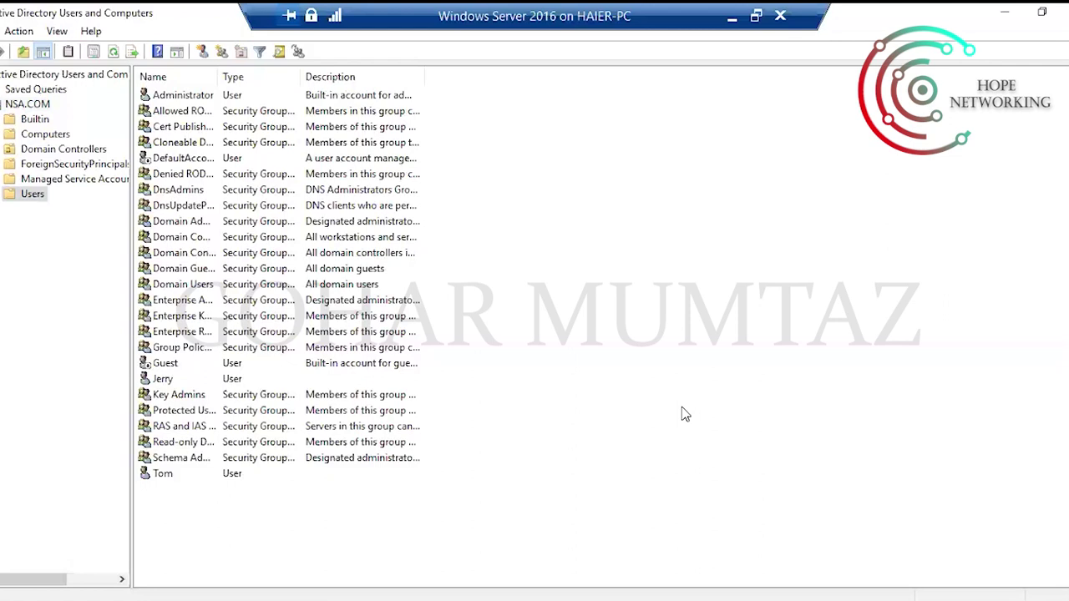
{"action": "right_click", "coordinate": [574, 215]}
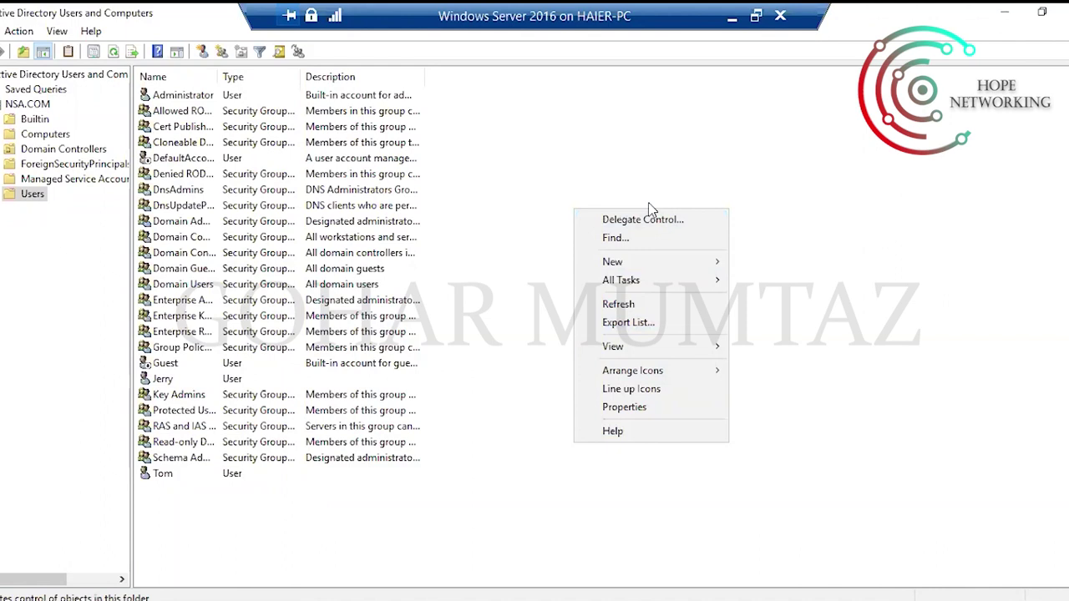
{"action": "mouse_move", "coordinate": [620, 264]}
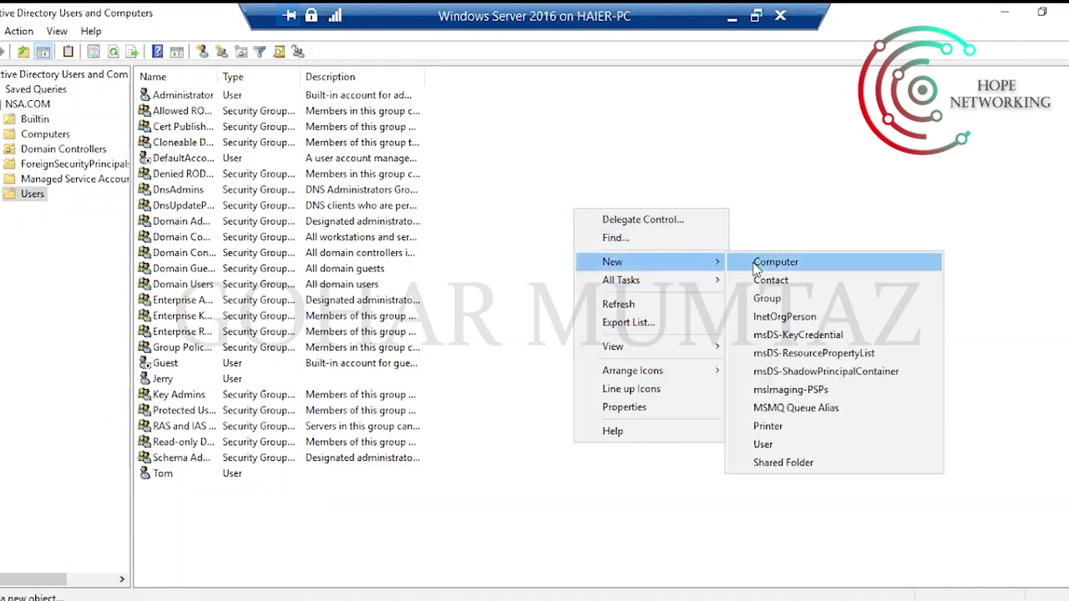
{"action": "left_click", "coordinate": [763, 445]}
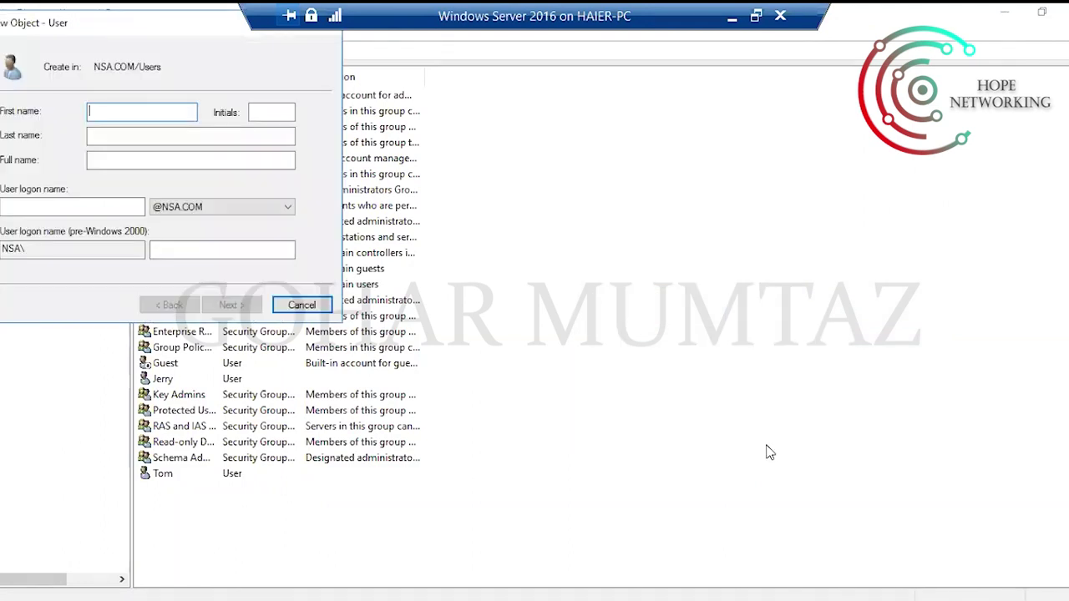
{"action": "left_click_drag", "start_coordinate": [139, 41], "coordinate": [666, 171]}
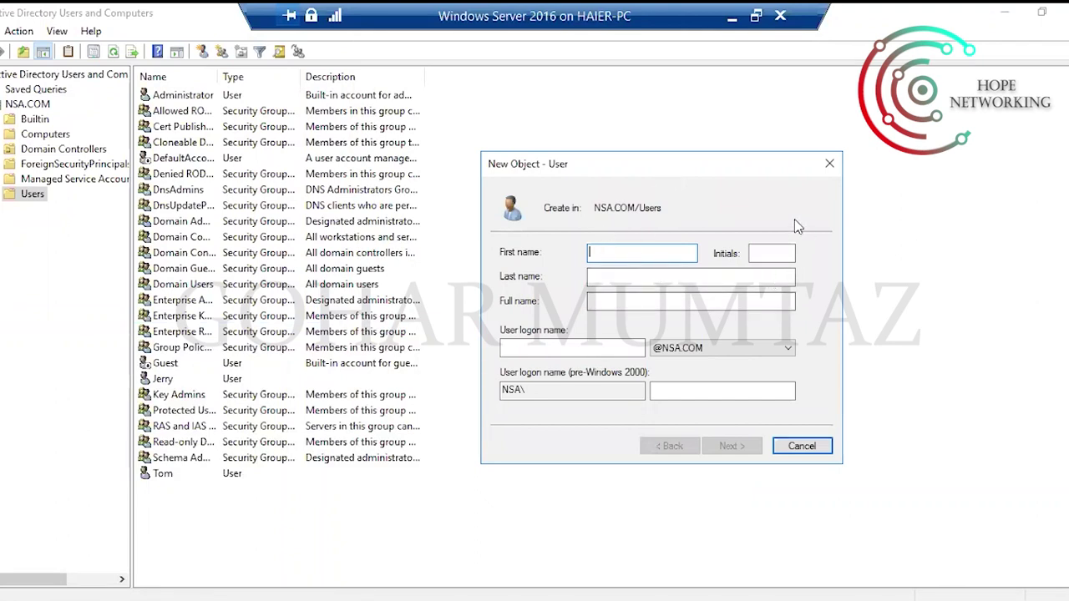
{"action": "left_click", "coordinate": [830, 163]}
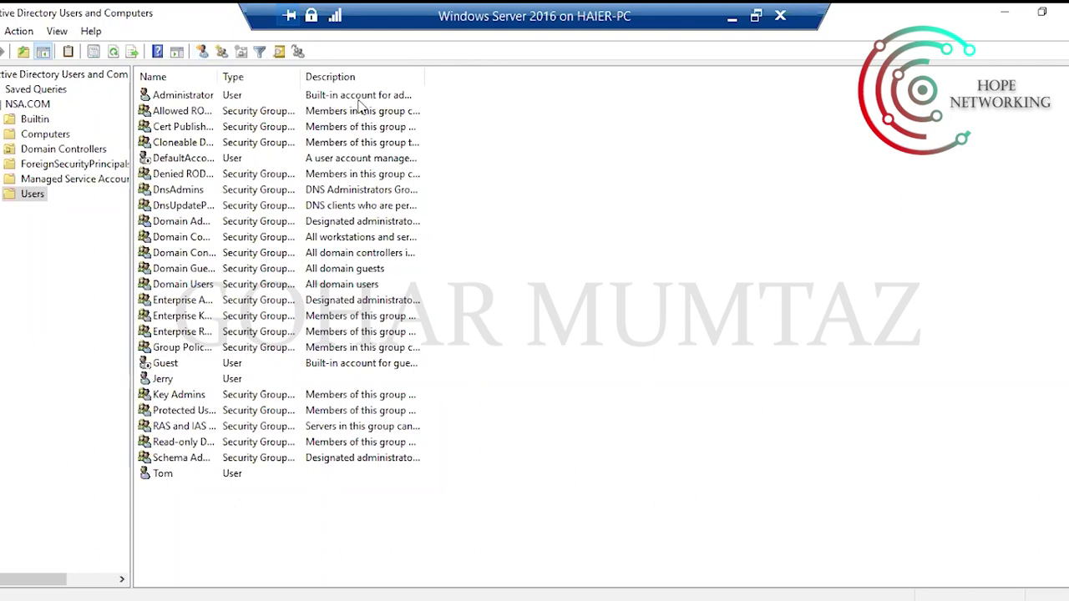
{"action": "left_click", "coordinate": [203, 52]}
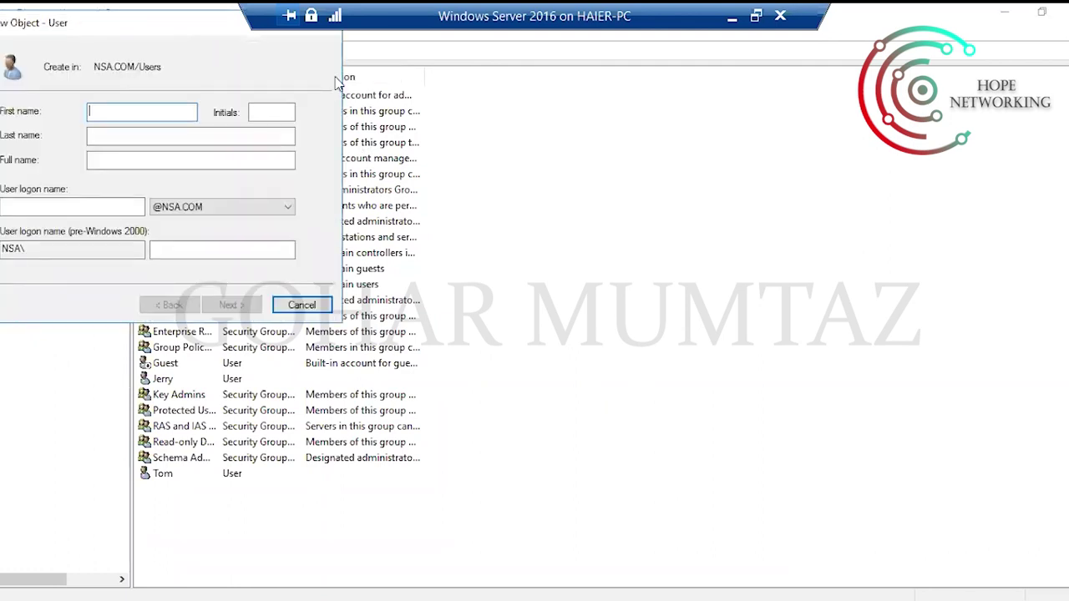
{"action": "left_click_drag", "start_coordinate": [129, 17], "coordinate": [678, 253]}
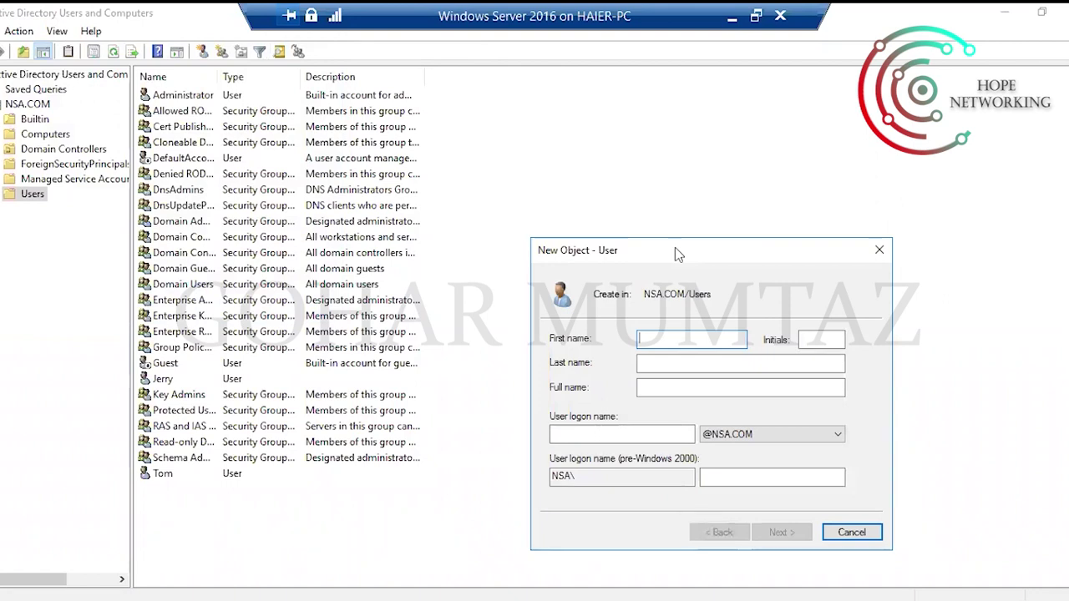
{"action": "left_click", "coordinate": [879, 249]}
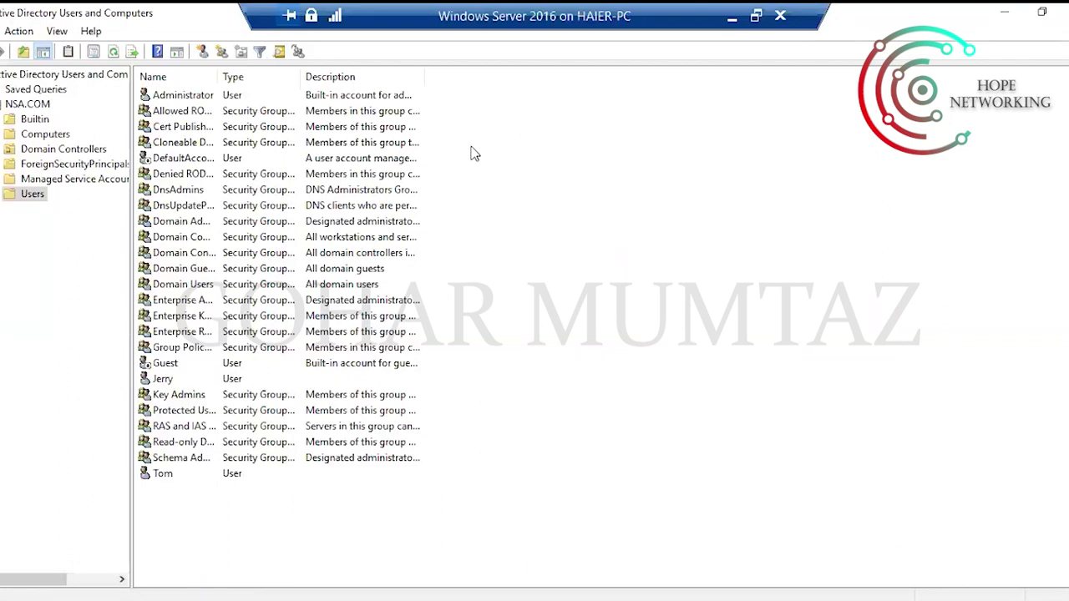
Start a new user in NSA.COM/Users and enter Tiger as the first name.
{"action": "right_click", "coordinate": [30, 199]}
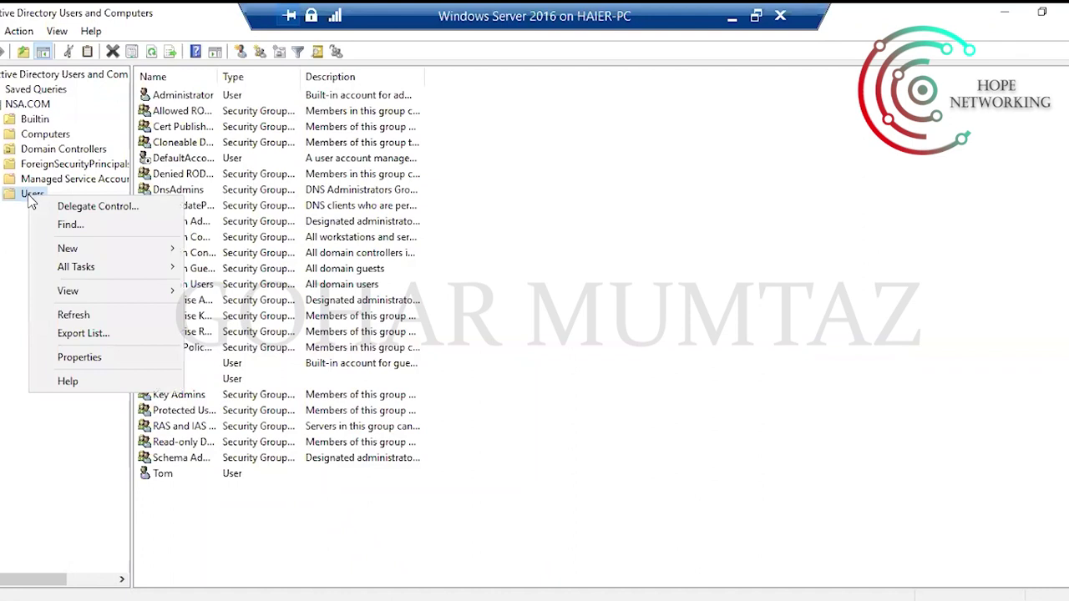
{"action": "mouse_move", "coordinate": [113, 258]}
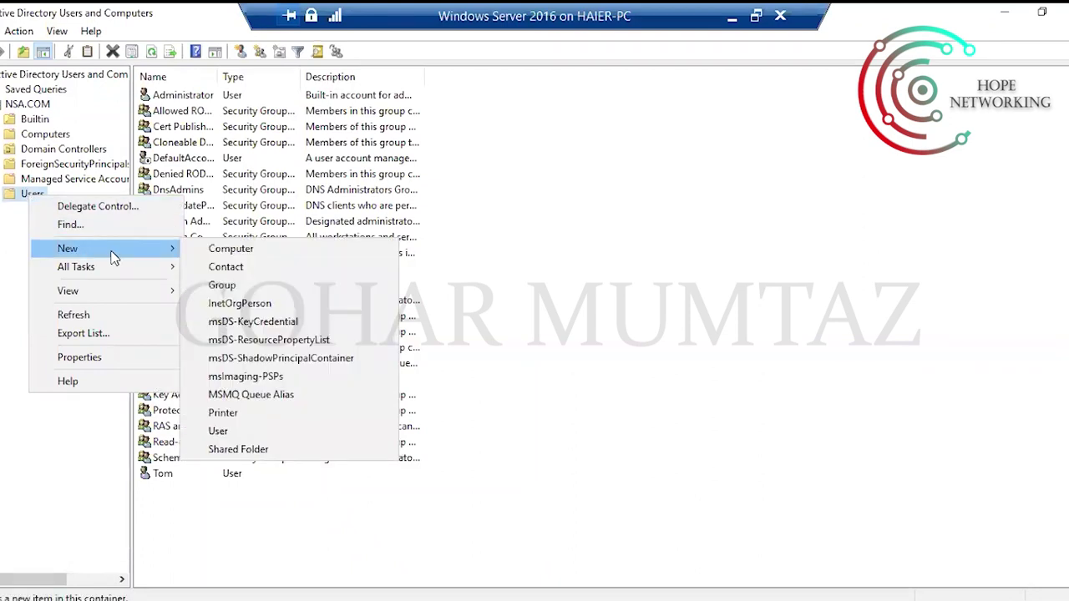
{"action": "left_click", "coordinate": [239, 437]}
{"action": "left_click_drag", "start_coordinate": [159, 41], "coordinate": [524, 159]}
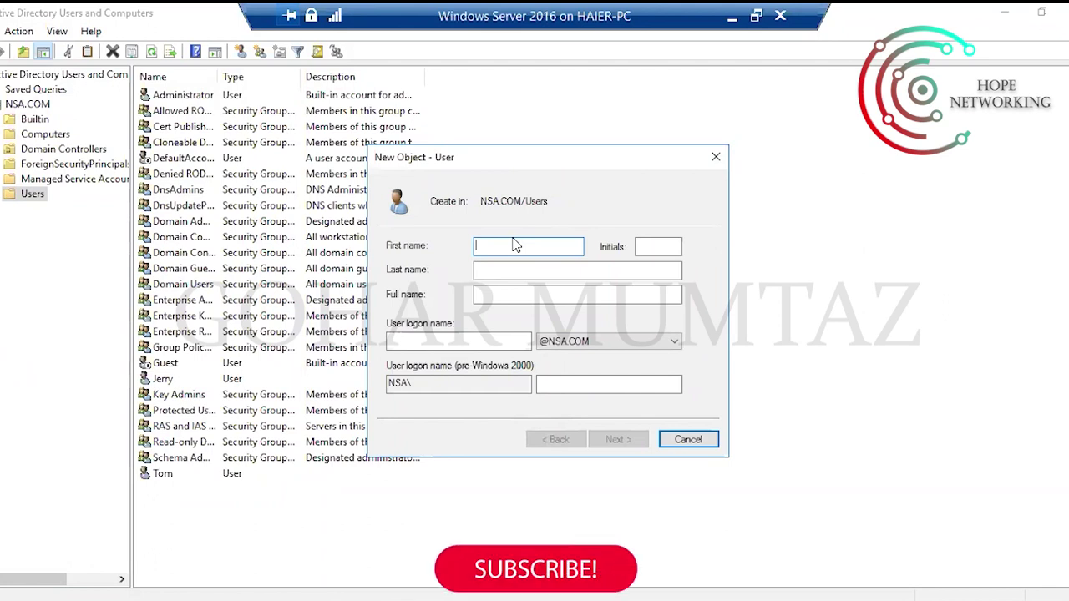
{"action": "type", "text": "Tiger"}
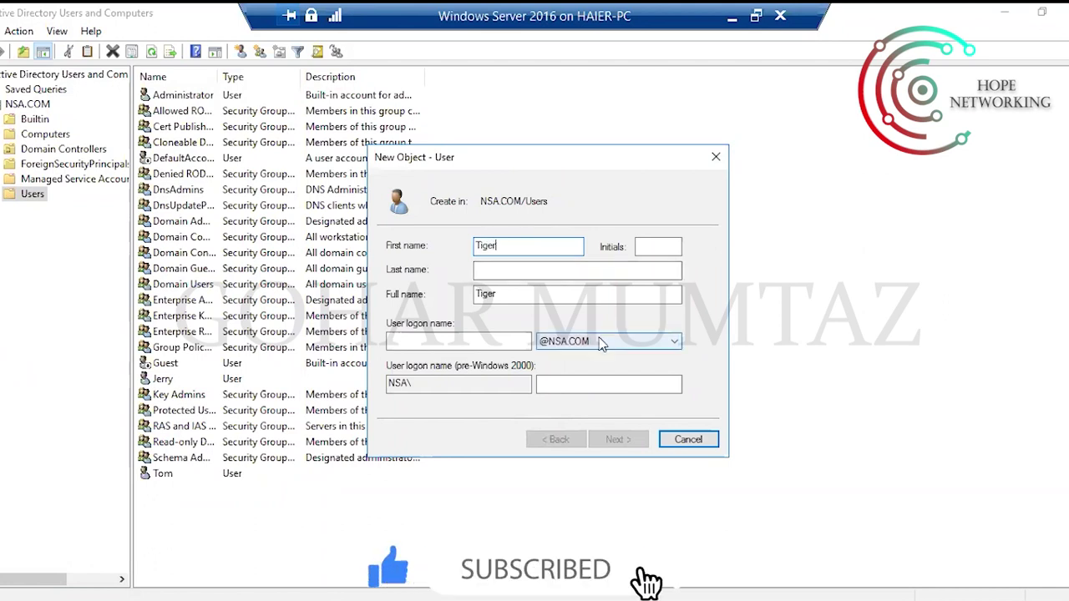
Set the user logon name to Tiger, check the pre-Windows 2000 name, and continue.
{"action": "left_click_drag", "start_coordinate": [511, 297], "coordinate": [420, 303]}
{"action": "key", "text": "ctrl+c"}
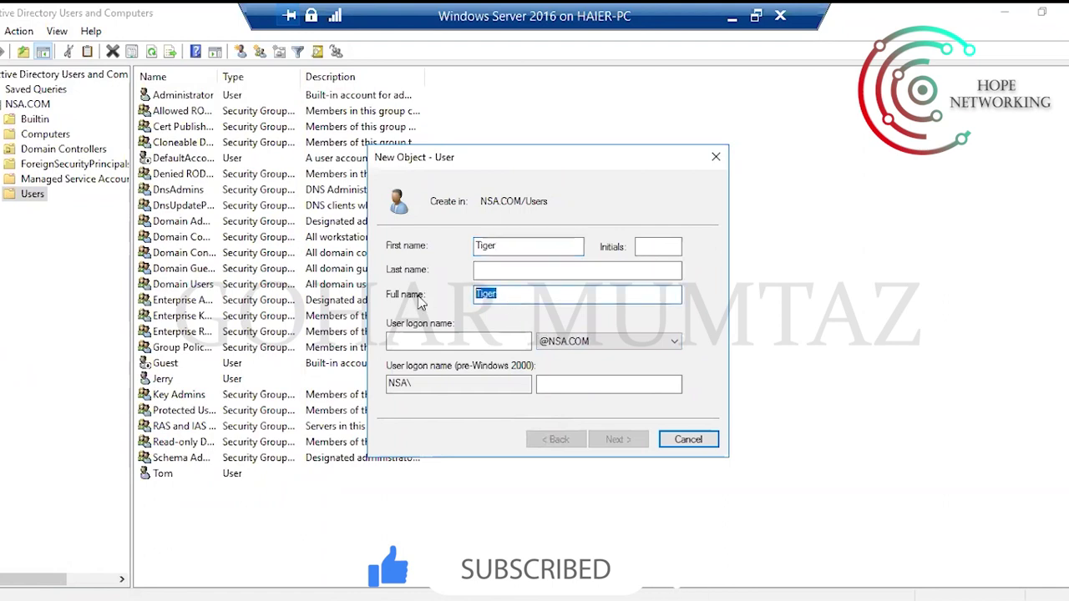
{"action": "left_click", "coordinate": [462, 337]}
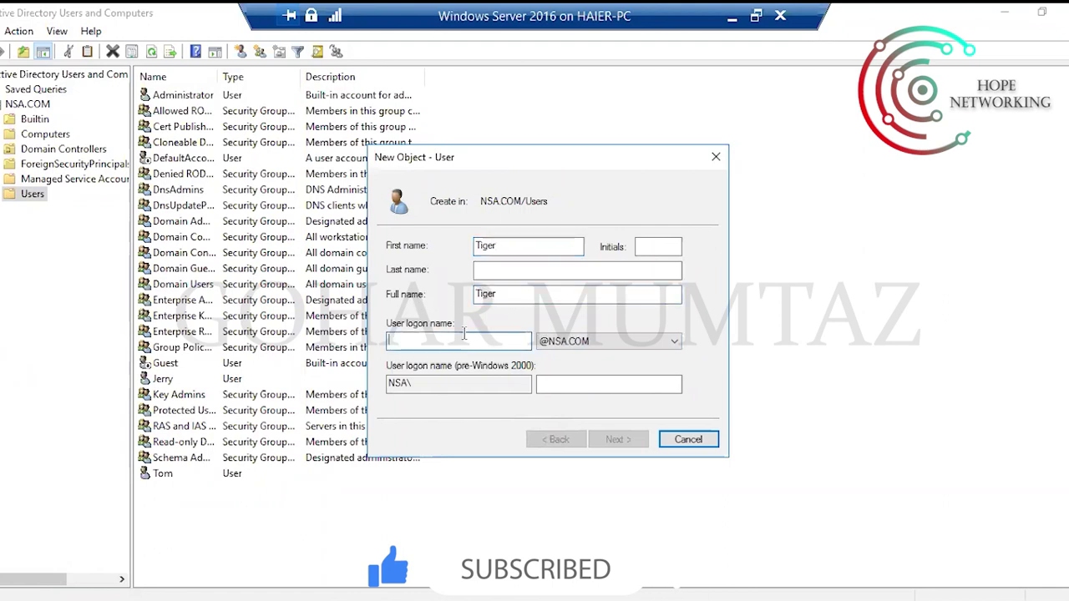
{"action": "key", "text": "ctrl+v"}
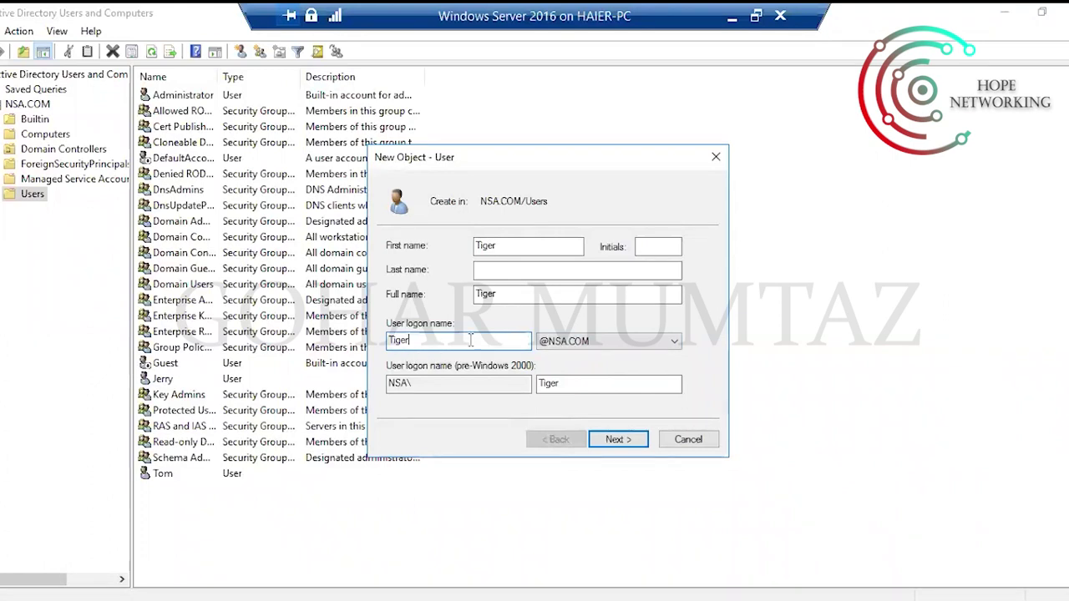
{"action": "left_click_drag", "start_coordinate": [422, 338], "coordinate": [389, 341]}
{"action": "left_click", "coordinate": [431, 340]}
{"action": "double_click", "coordinate": [452, 340]}
{"action": "left_click", "coordinate": [457, 340]}
{"action": "double_click", "coordinate": [416, 340]}
{"action": "double_click", "coordinate": [577, 384]}
{"action": "left_click", "coordinate": [576, 384]}
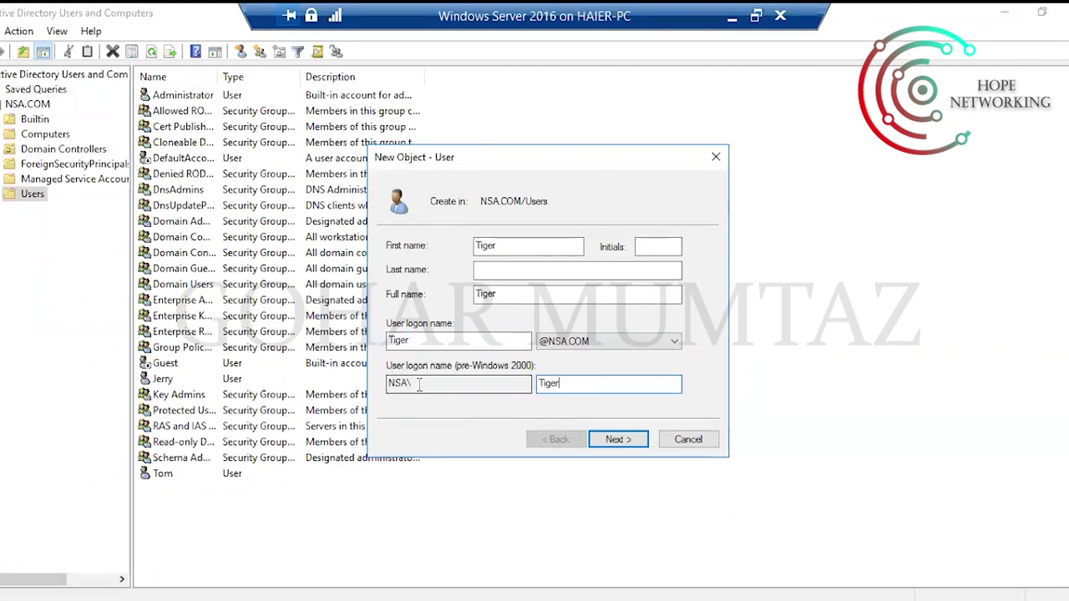
{"action": "left_click_drag", "start_coordinate": [568, 384], "coordinate": [529, 384]}
{"action": "left_click", "coordinate": [584, 384]}
{"action": "left_click", "coordinate": [588, 381]}
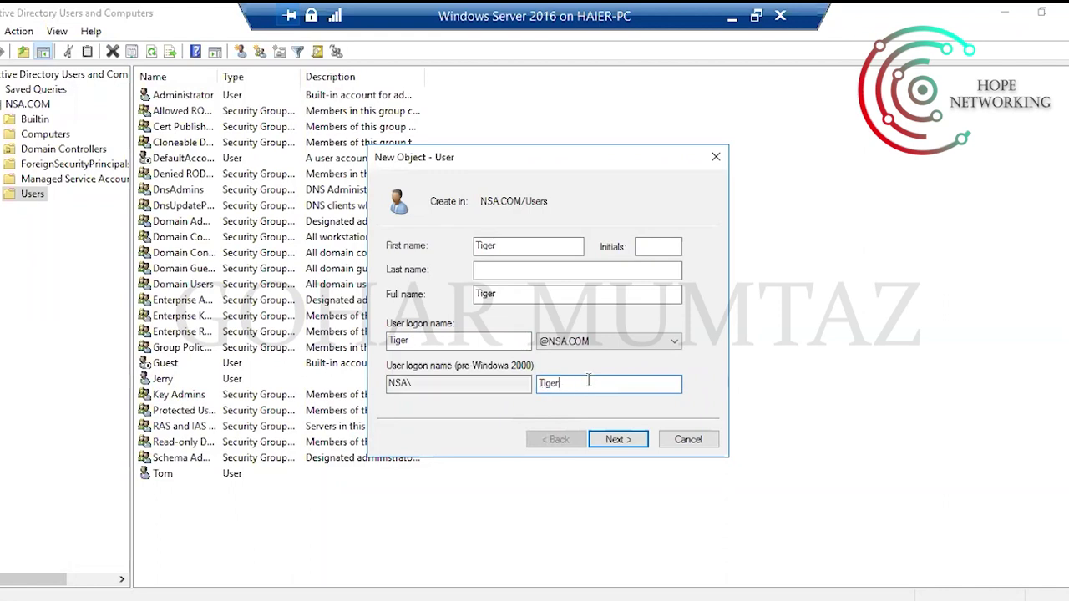
{"action": "left_click", "coordinate": [621, 442]}
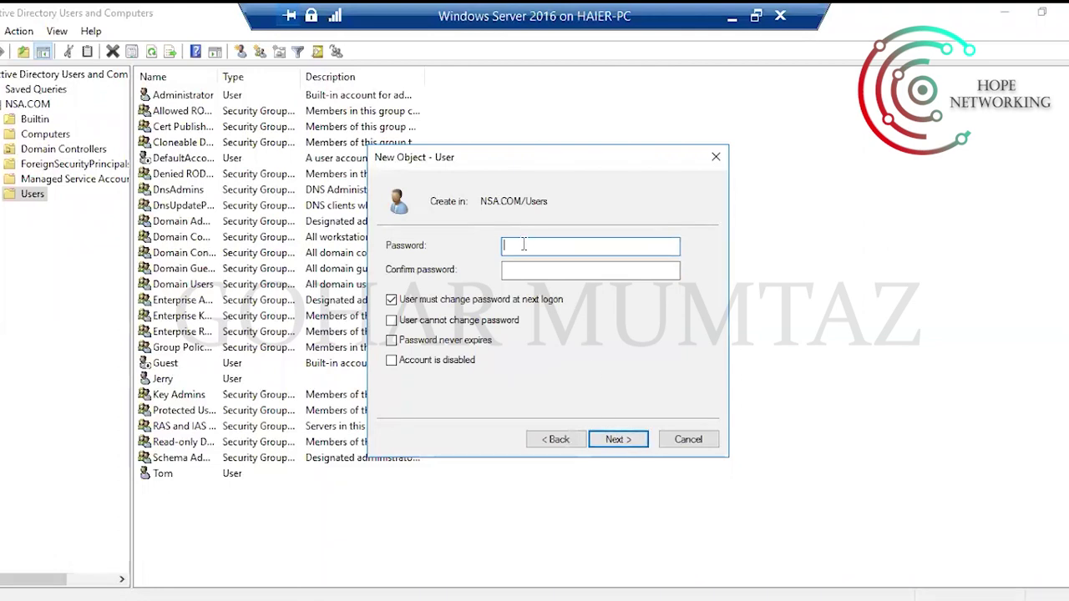
Enter and confirm the password, set it unchangeable and never expiring, with no change at next logon.
{"action": "type", "text": "1234"}
{"action": "key", "text": "Tab"}
{"action": "type", "text": "1234"}
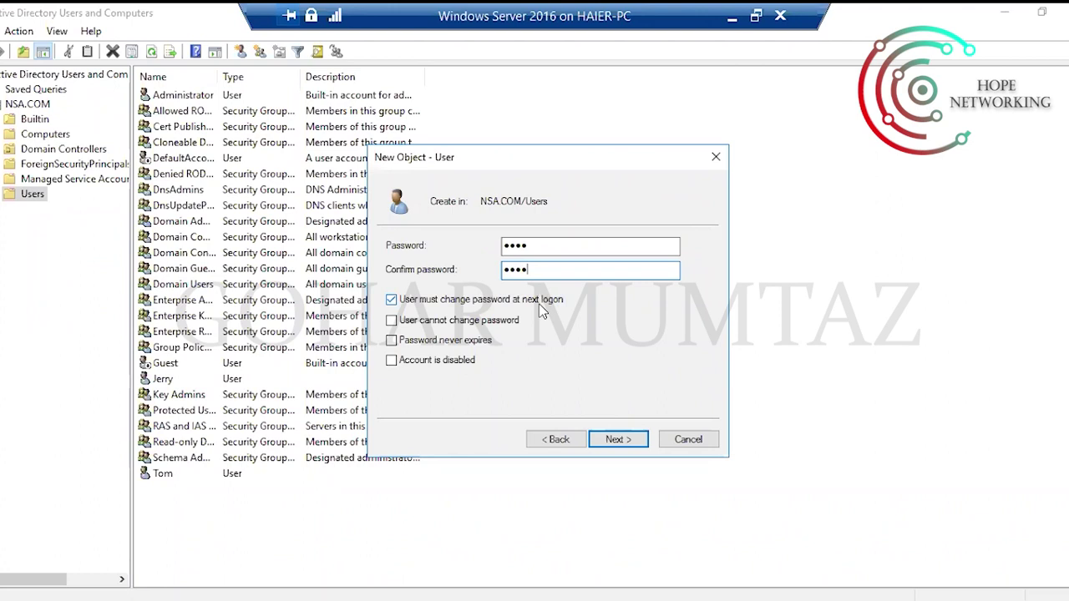
{"action": "left_click", "coordinate": [392, 301]}
{"action": "left_click", "coordinate": [393, 322]}
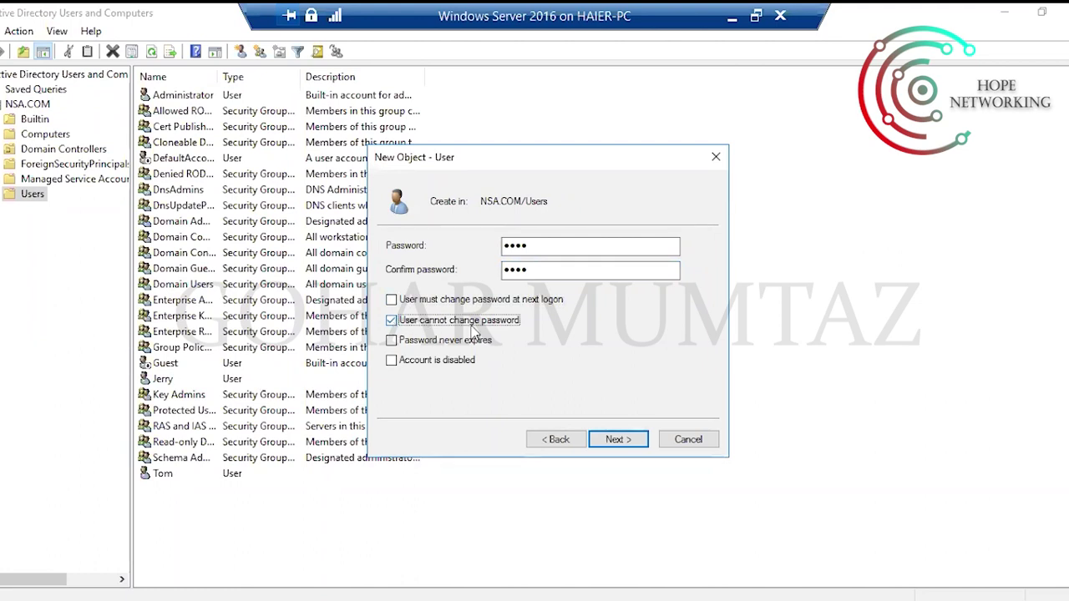
{"action": "left_click", "coordinate": [392, 341]}
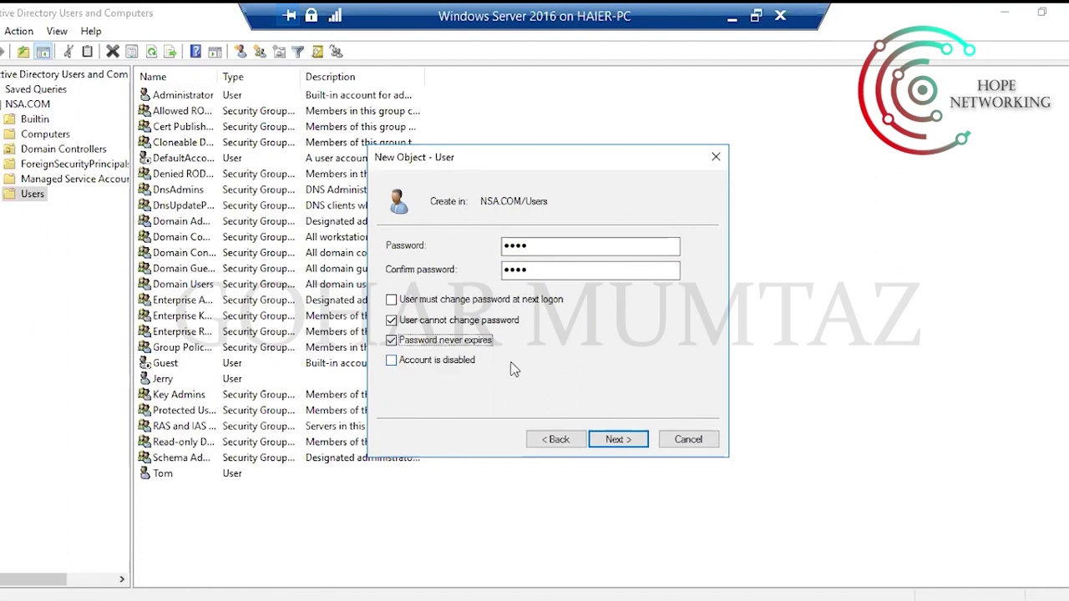
Finish creating user Tiger and select the new account in Users.
{"action": "left_click", "coordinate": [610, 443]}
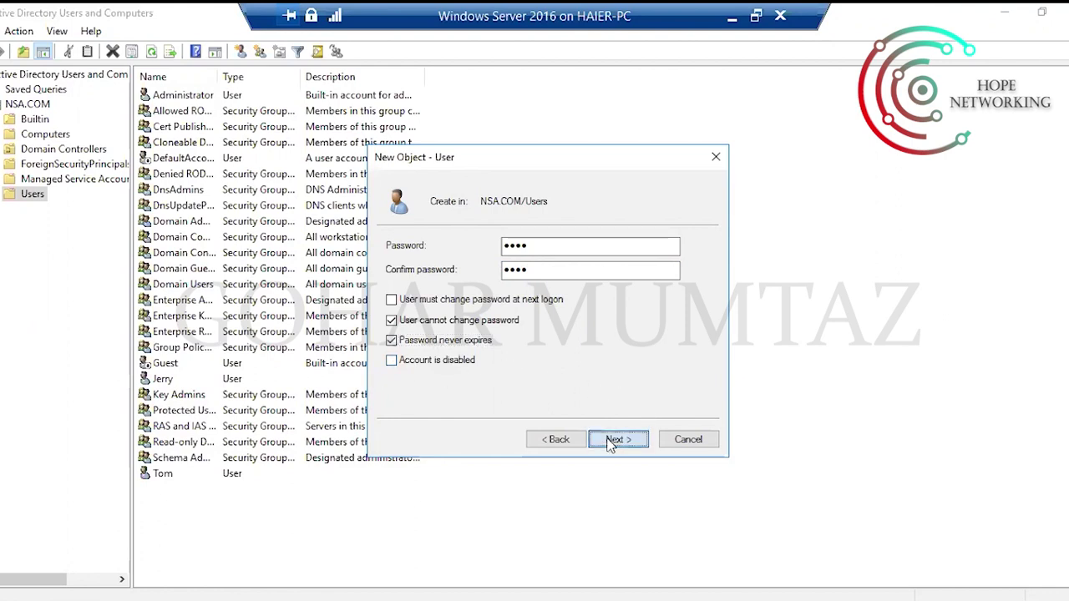
{"action": "left_click", "coordinate": [611, 444]}
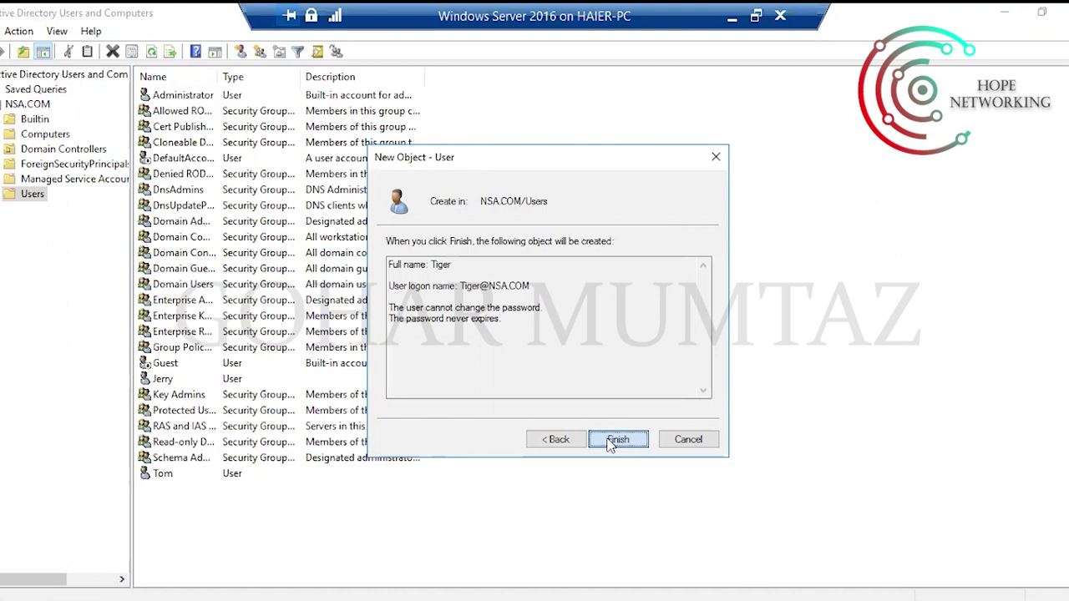
{"action": "left_click", "coordinate": [617, 439]}
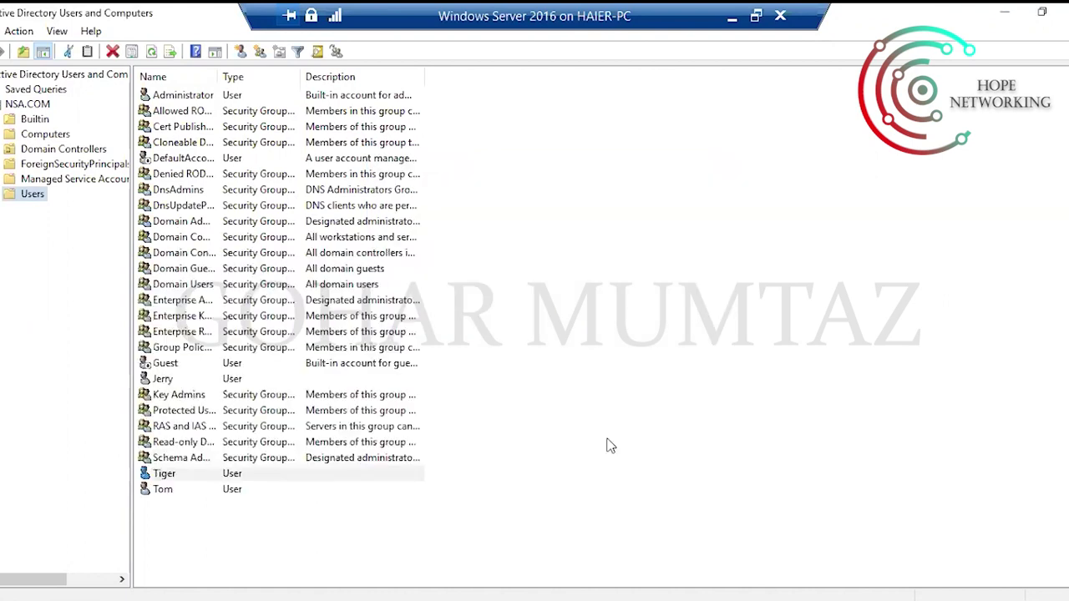
{"action": "left_click", "coordinate": [171, 475]}
{"action": "left_click", "coordinate": [171, 493]}
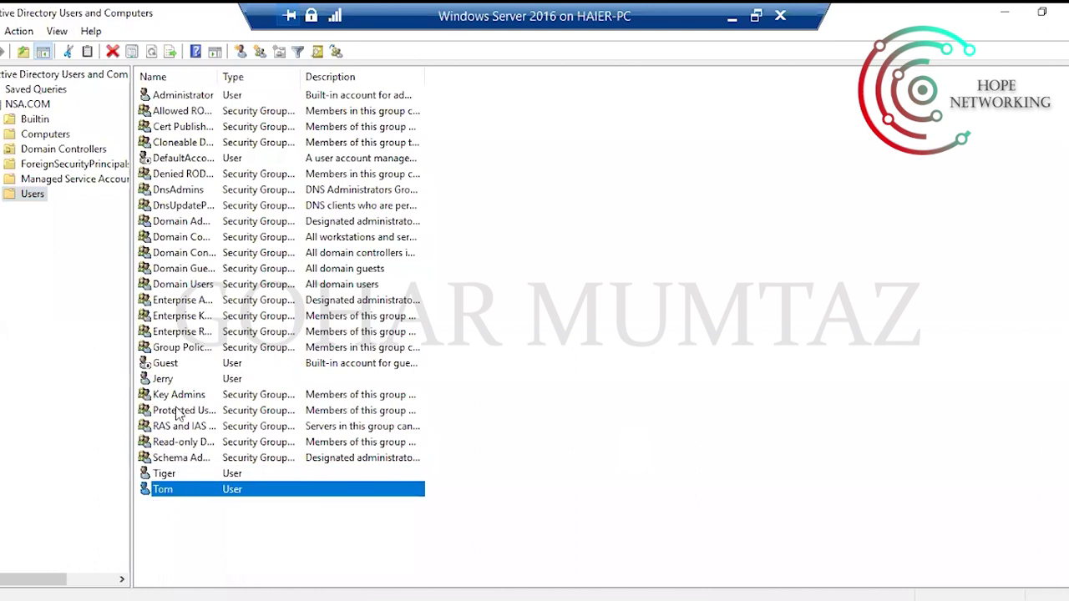
{"action": "left_click", "coordinate": [166, 380]}
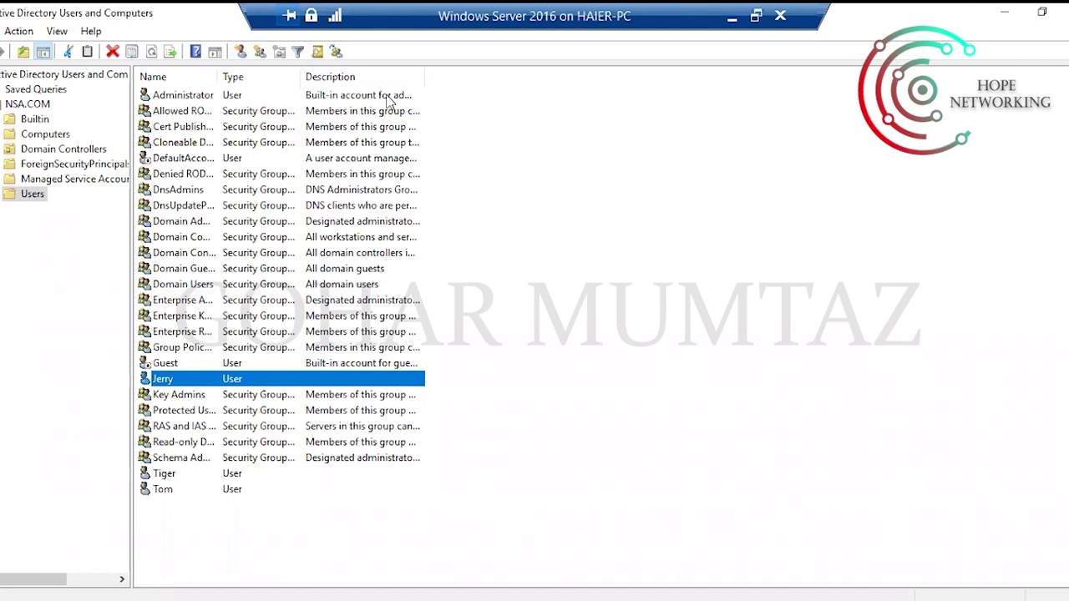
Open the New Group form twice and close it both times without creating anything.
{"action": "left_click", "coordinate": [259, 52]}
{"action": "left_click_drag", "start_coordinate": [106, 19], "coordinate": [657, 178]}
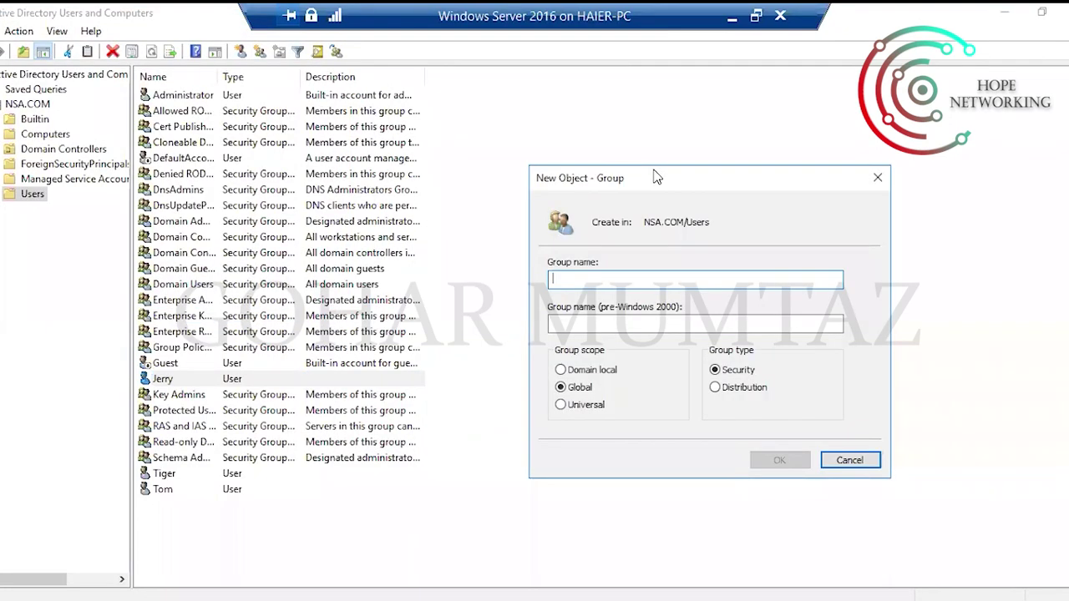
{"action": "left_click", "coordinate": [878, 177]}
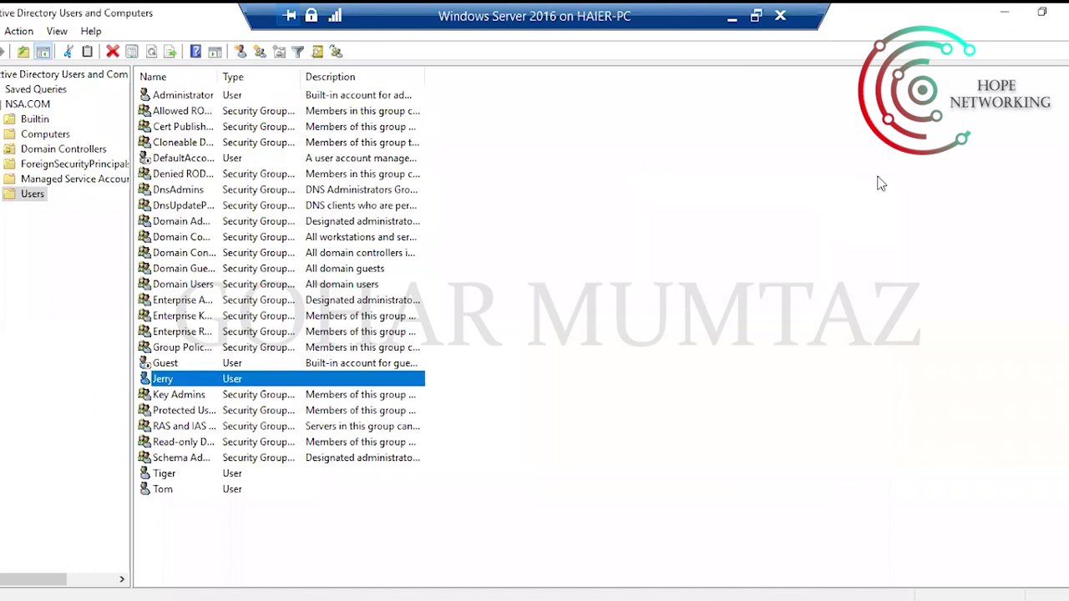
{"action": "right_click", "coordinate": [676, 180]}
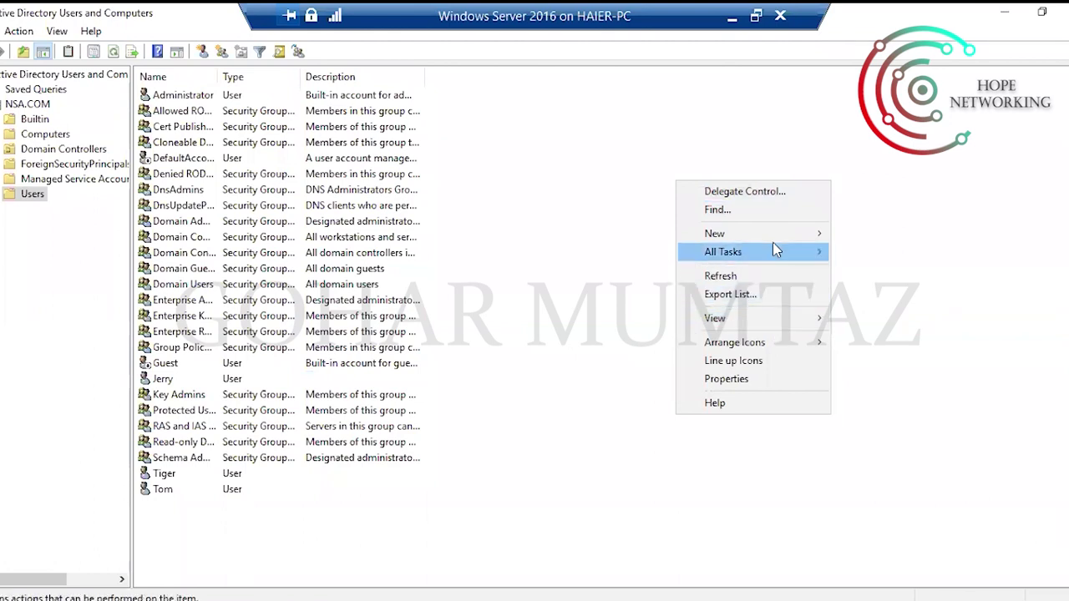
{"action": "mouse_move", "coordinate": [772, 236]}
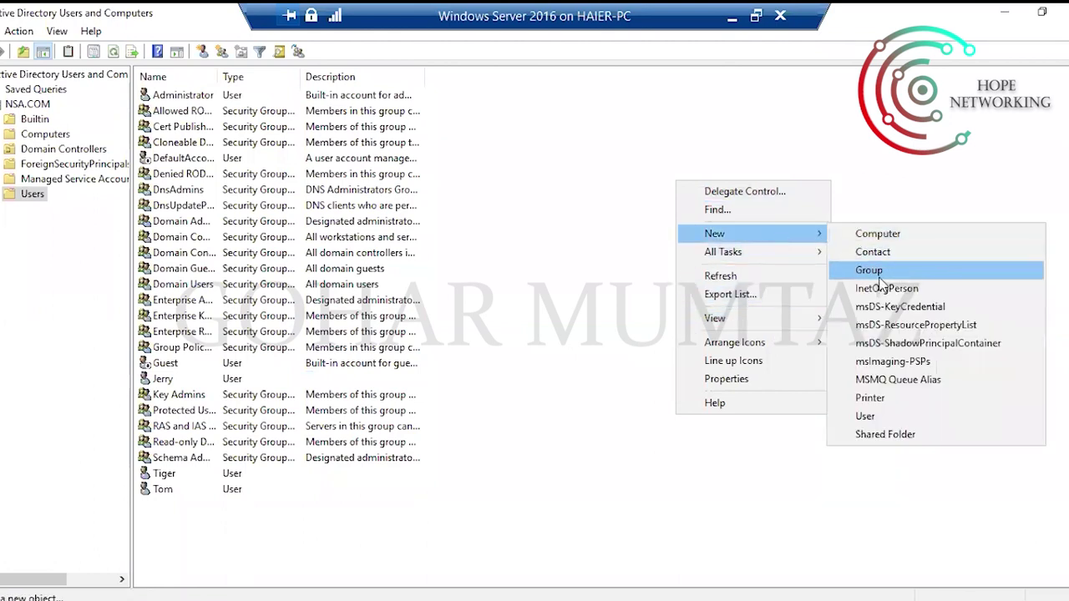
{"action": "left_click", "coordinate": [869, 271]}
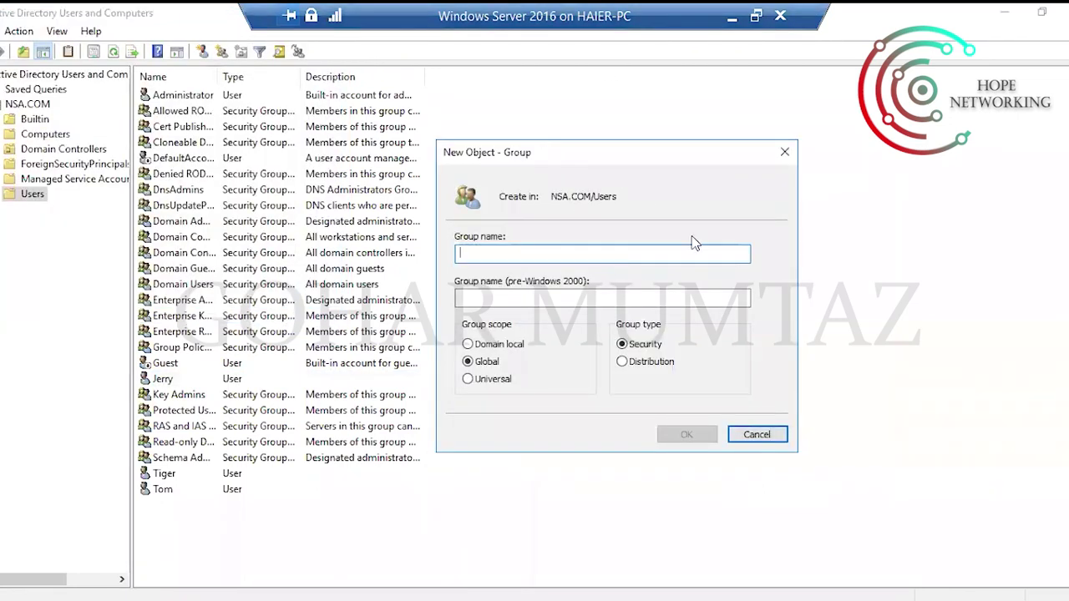
{"action": "left_click", "coordinate": [784, 154]}
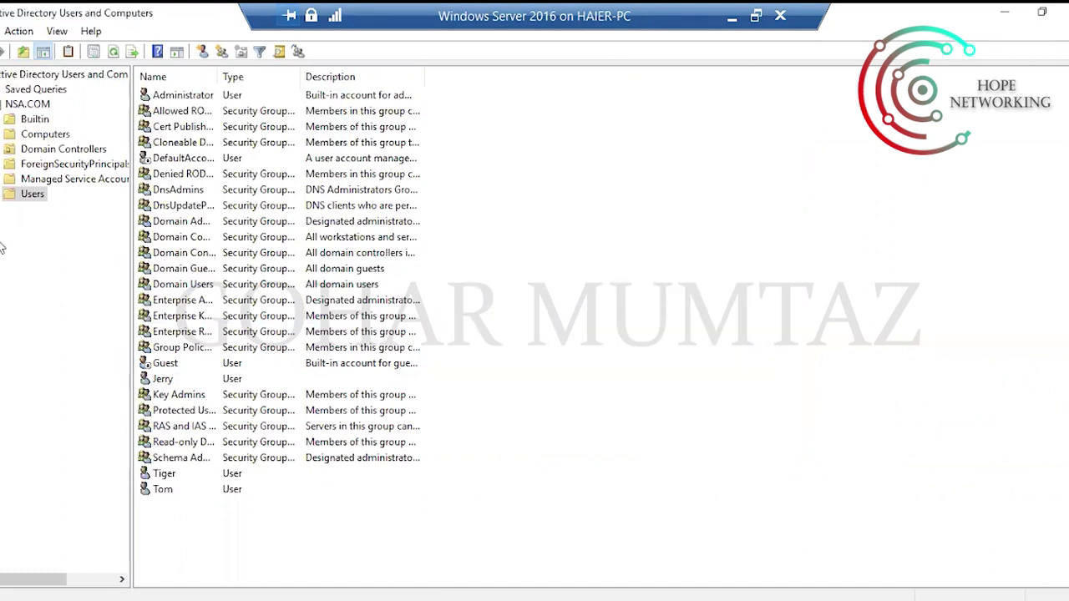
Start a new group from the Users folder and name it IT.
{"action": "right_click", "coordinate": [33, 199]}
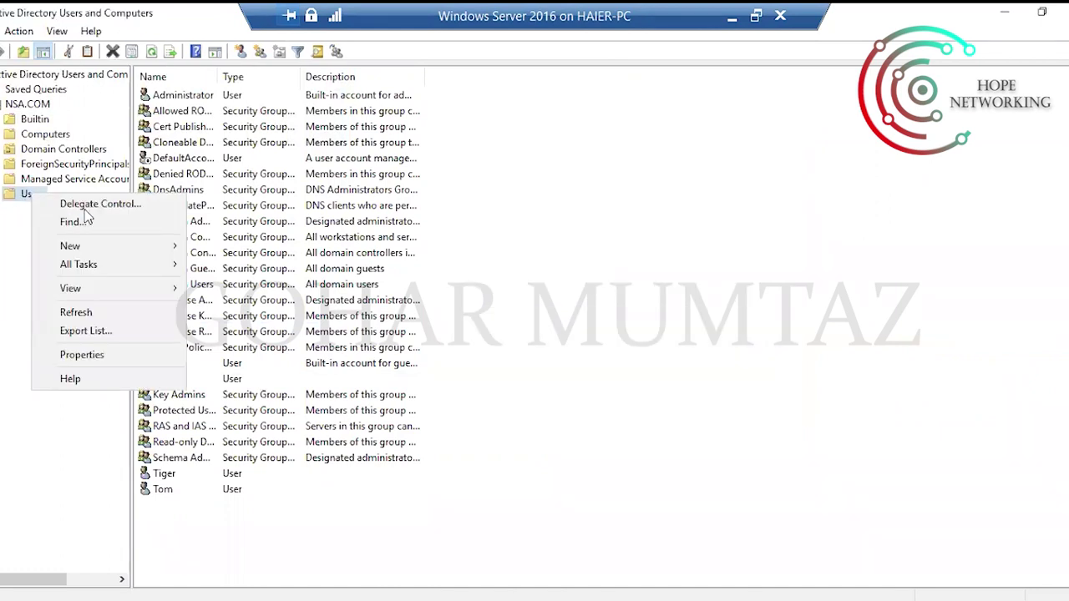
{"action": "mouse_move", "coordinate": [152, 248]}
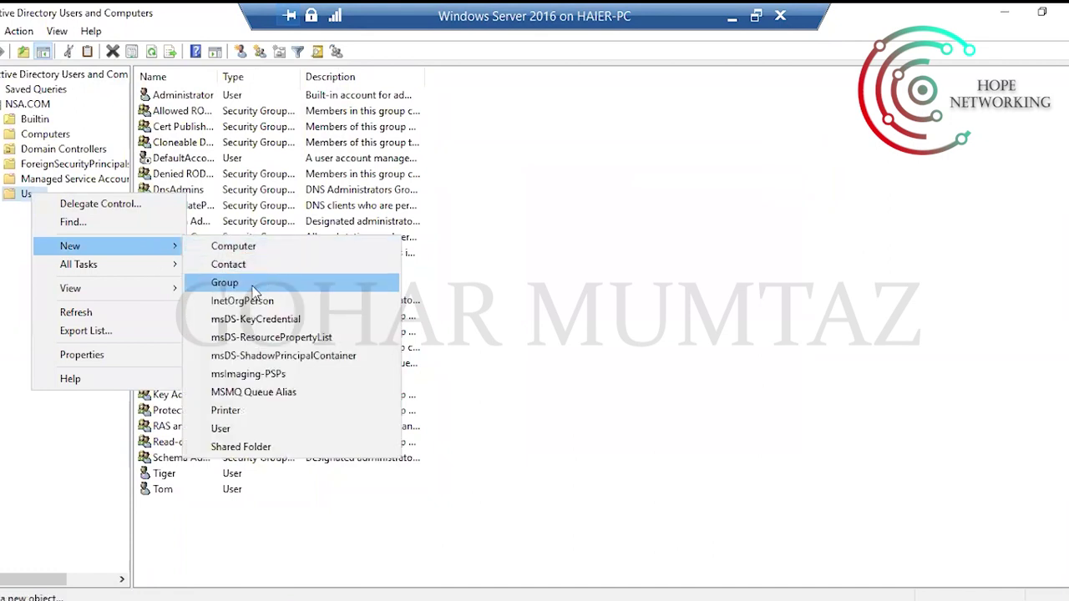
{"action": "left_click", "coordinate": [253, 287]}
{"action": "left_click_drag", "start_coordinate": [116, 22], "coordinate": [756, 194]}
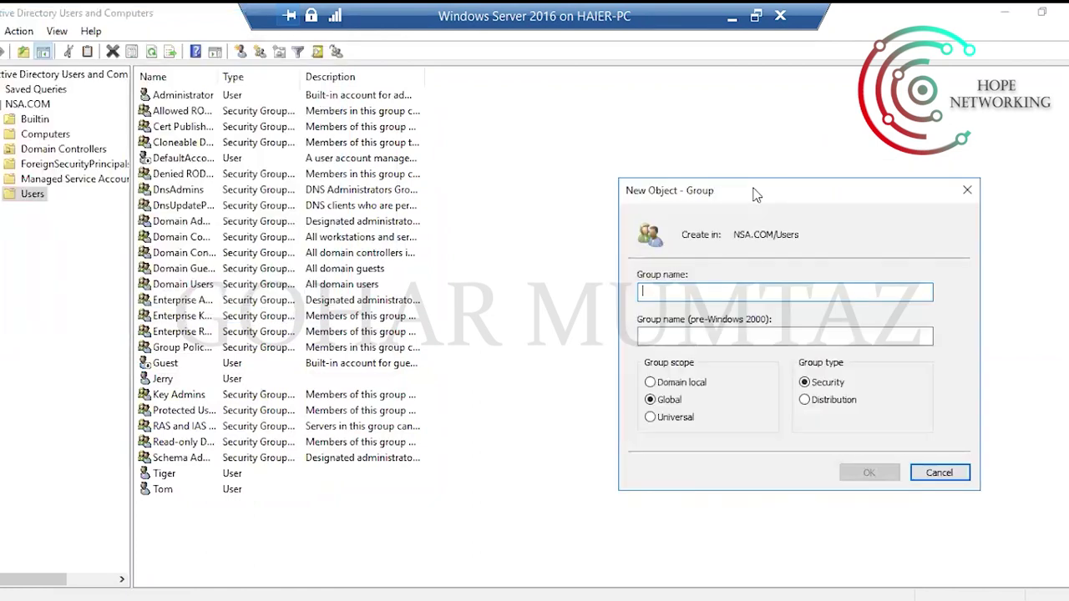
{"action": "left_click_drag", "start_coordinate": [754, 194], "coordinate": [665, 158]}
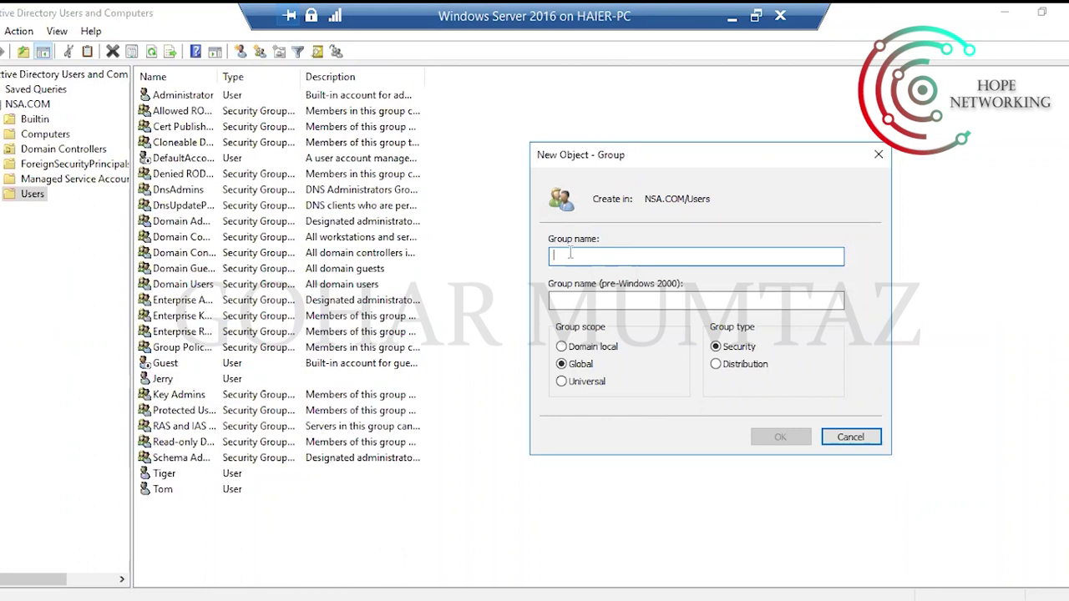
{"action": "type", "text": "IT"}
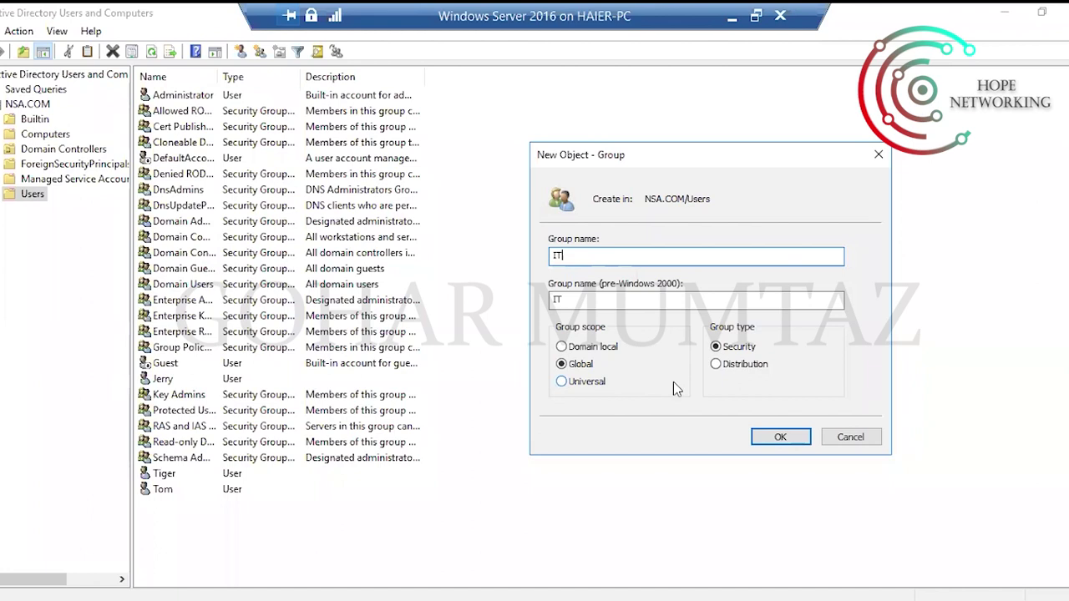
Try Universal scope and Distribution type, then create IT as a Global Security group.
{"action": "left_click", "coordinate": [566, 382]}
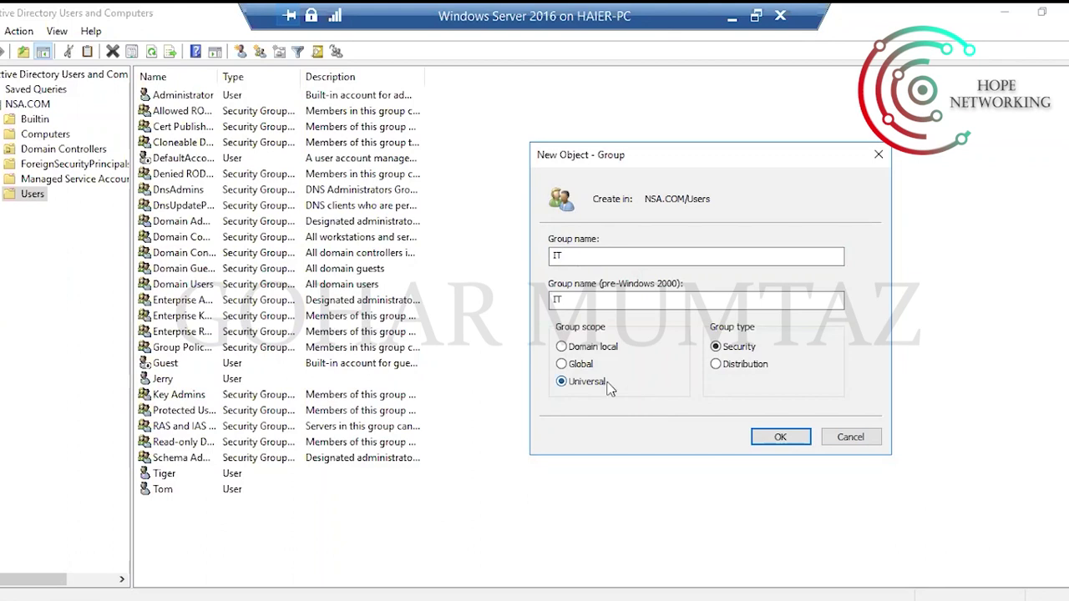
{"action": "left_click", "coordinate": [561, 364]}
{"action": "left_click", "coordinate": [732, 365]}
{"action": "left_click", "coordinate": [729, 349]}
{"action": "left_click", "coordinate": [768, 436]}
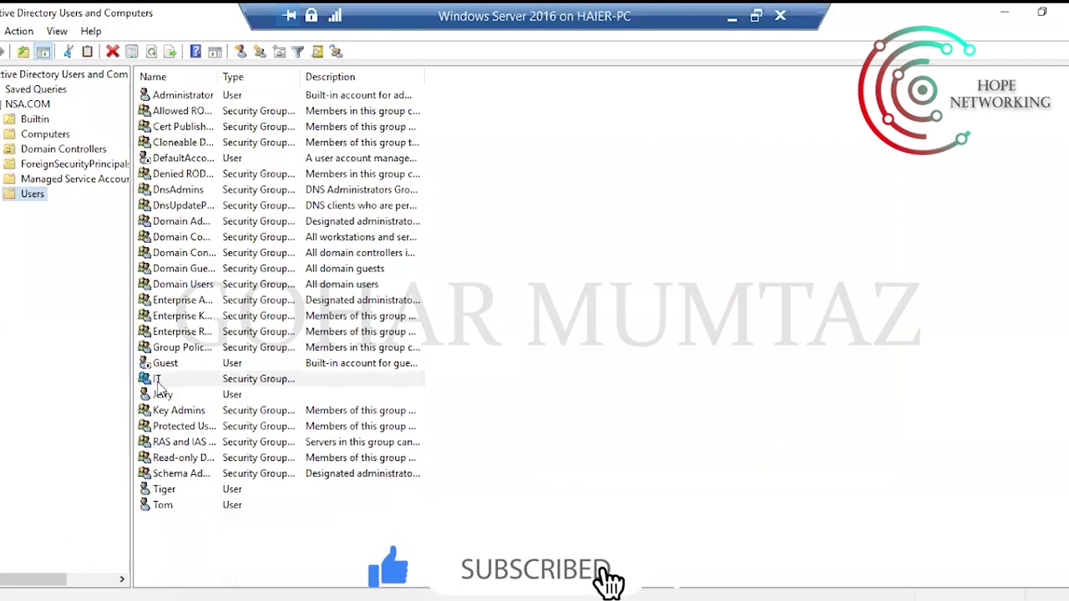
Select the IT group in the Users list to confirm it sits between Guest and Jerry.
{"action": "left_click", "coordinate": [250, 383]}
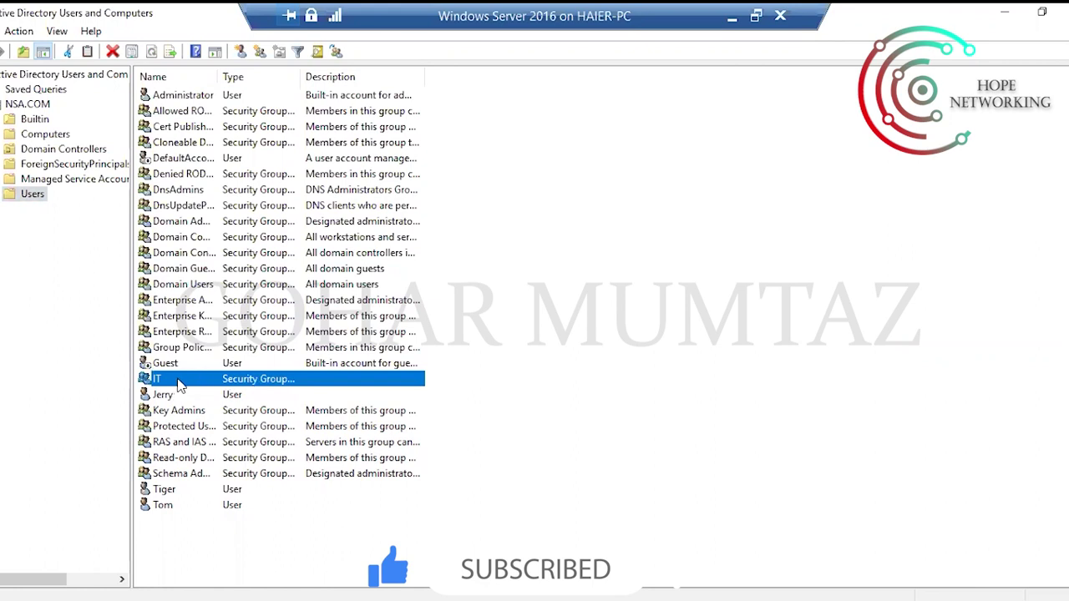
{"action": "left_click", "coordinate": [755, 368]}
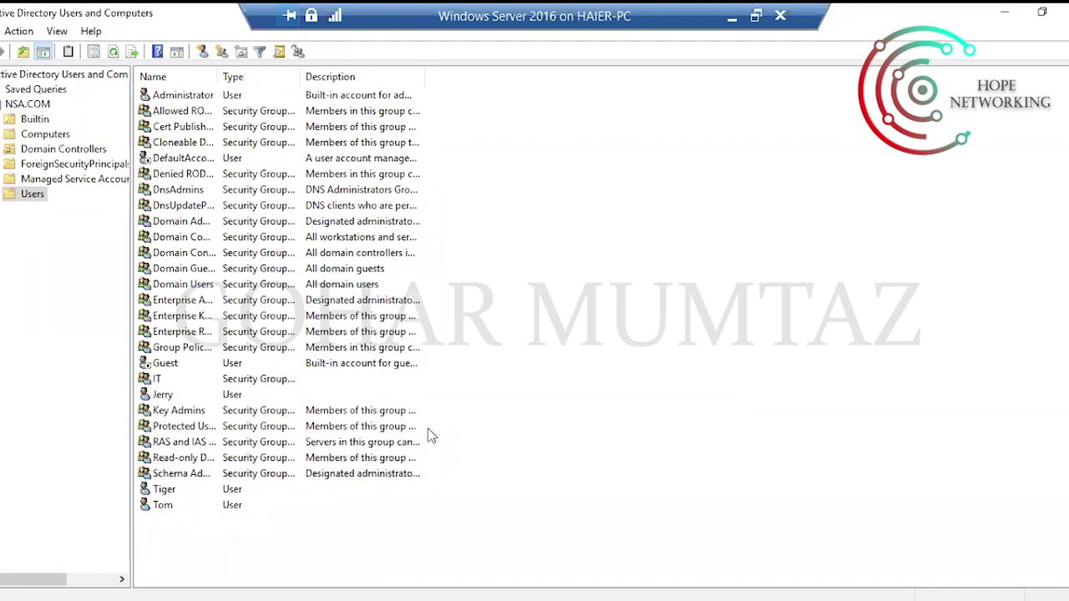
{"action": "left_click", "coordinate": [165, 381]}
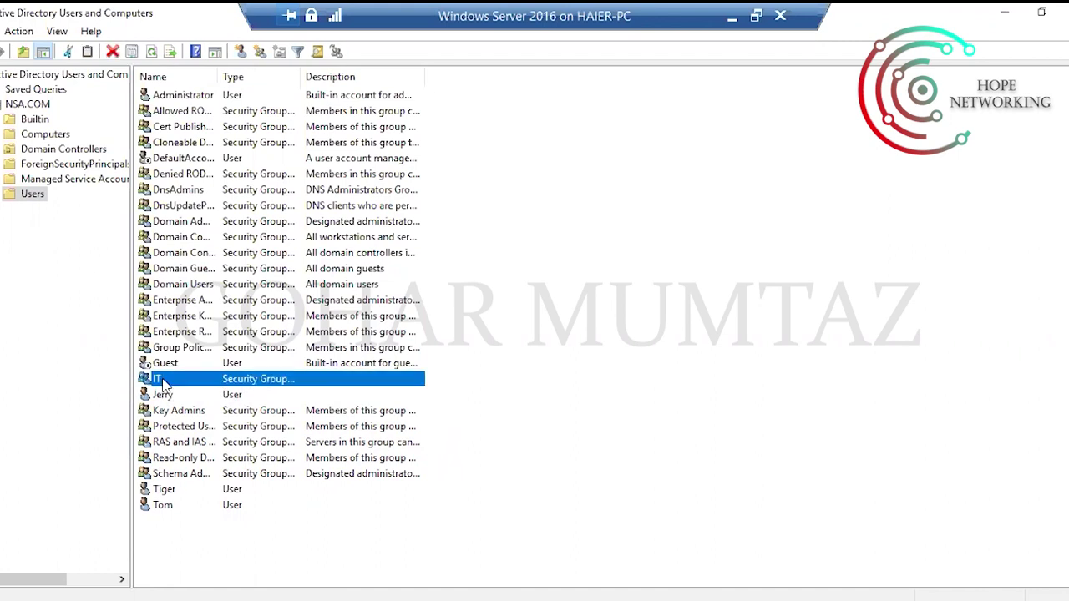
Open IT's properties, review the Members and Member Of tabs, and bring up the Add member picker.
{"action": "double_click", "coordinate": [164, 381]}
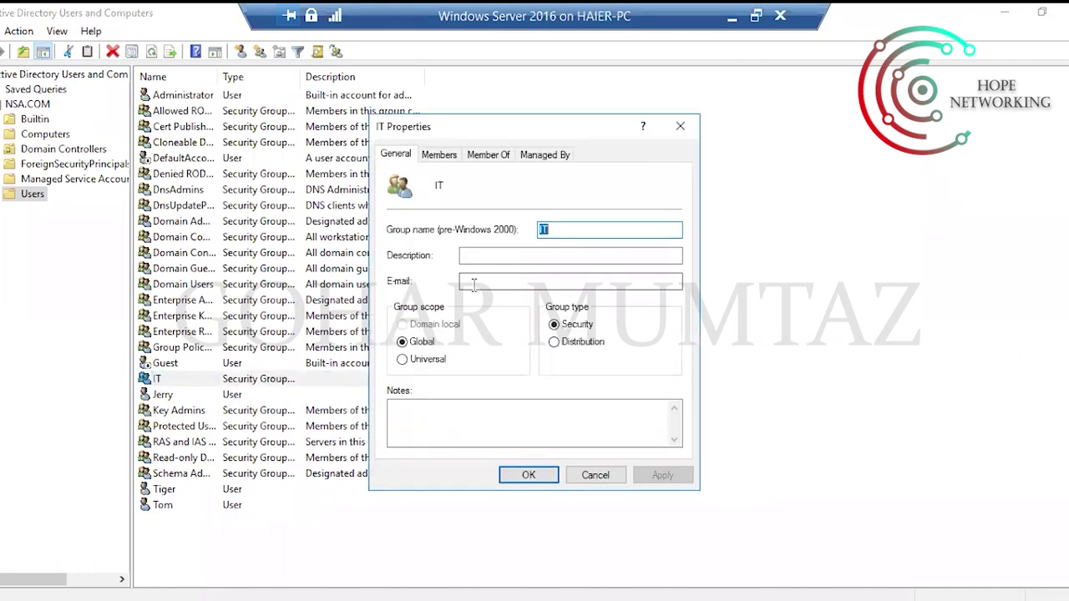
{"action": "left_click", "coordinate": [571, 227]}
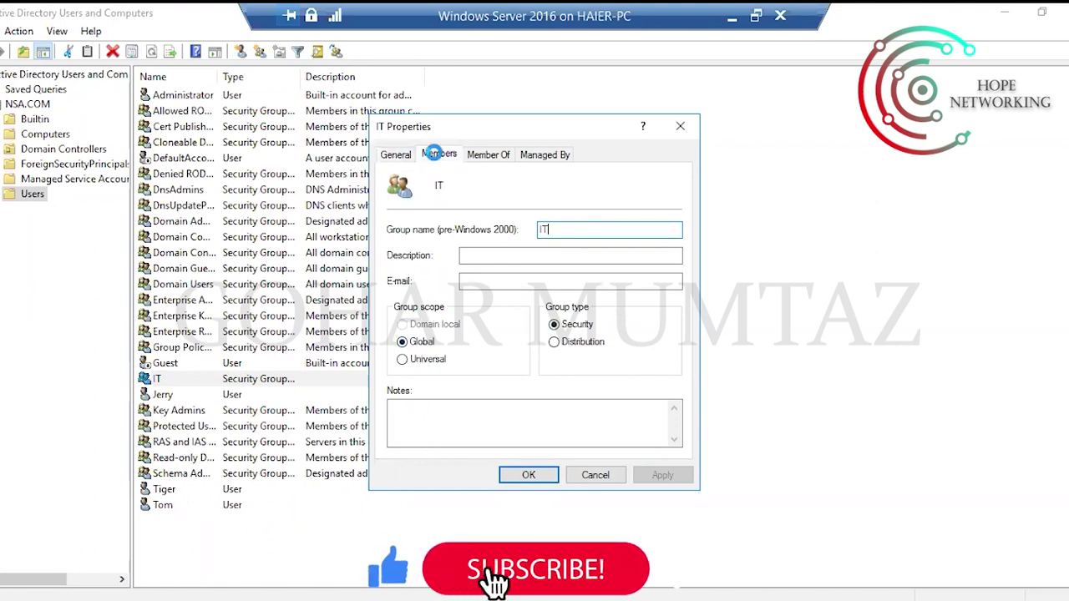
{"action": "left_click", "coordinate": [437, 156]}
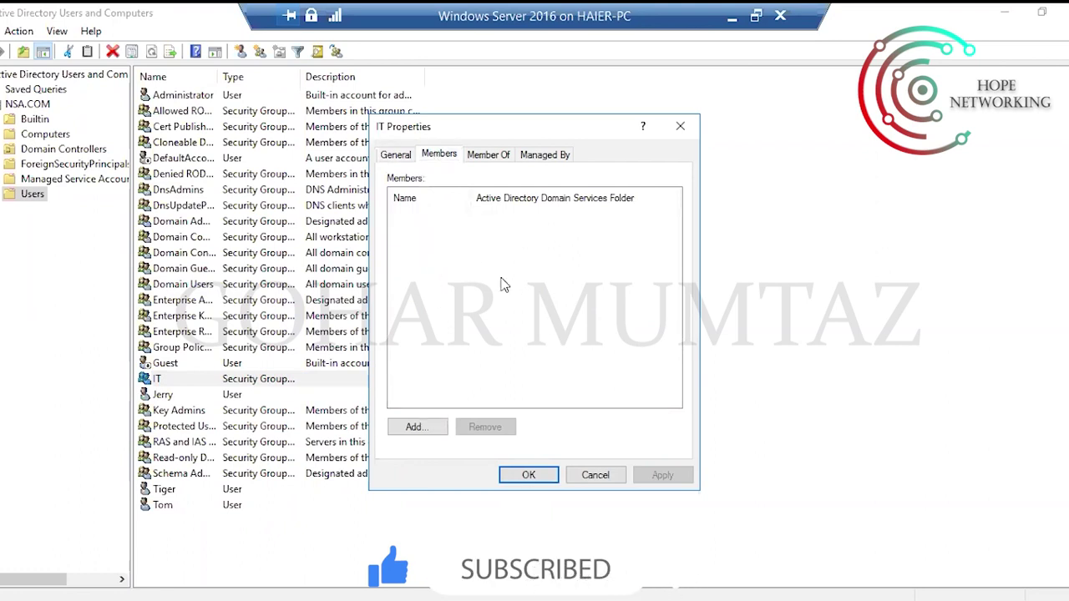
{"action": "left_click", "coordinate": [497, 157]}
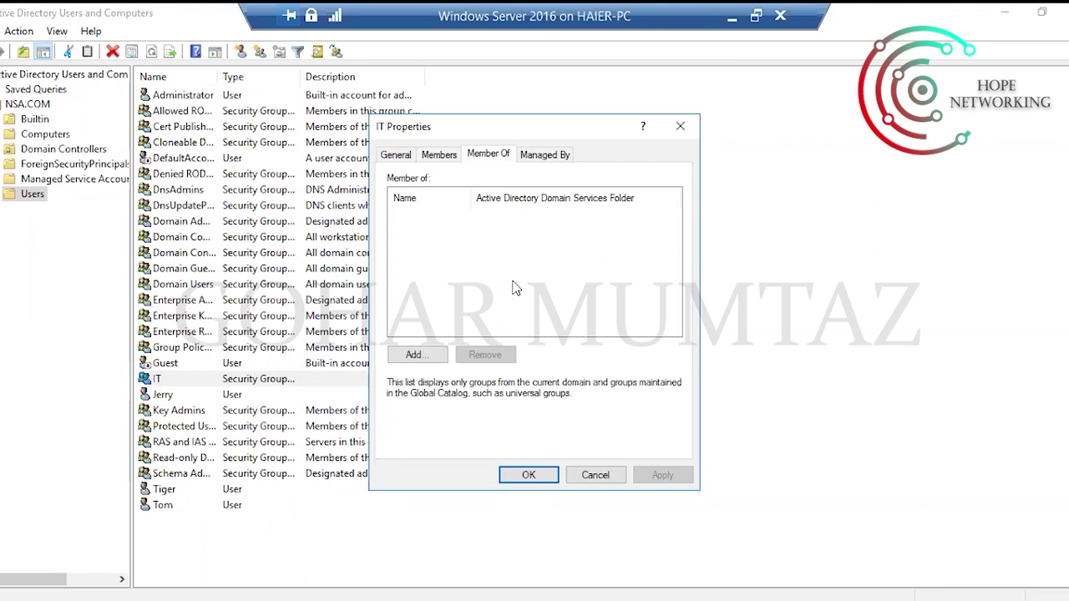
{"action": "left_click", "coordinate": [438, 155]}
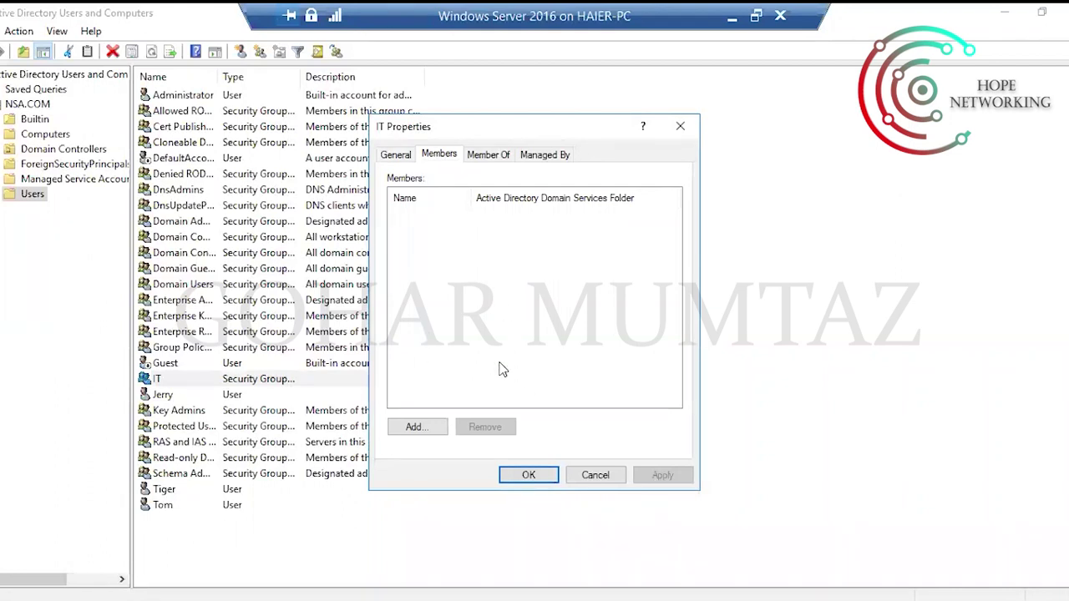
{"action": "left_click", "coordinate": [491, 158]}
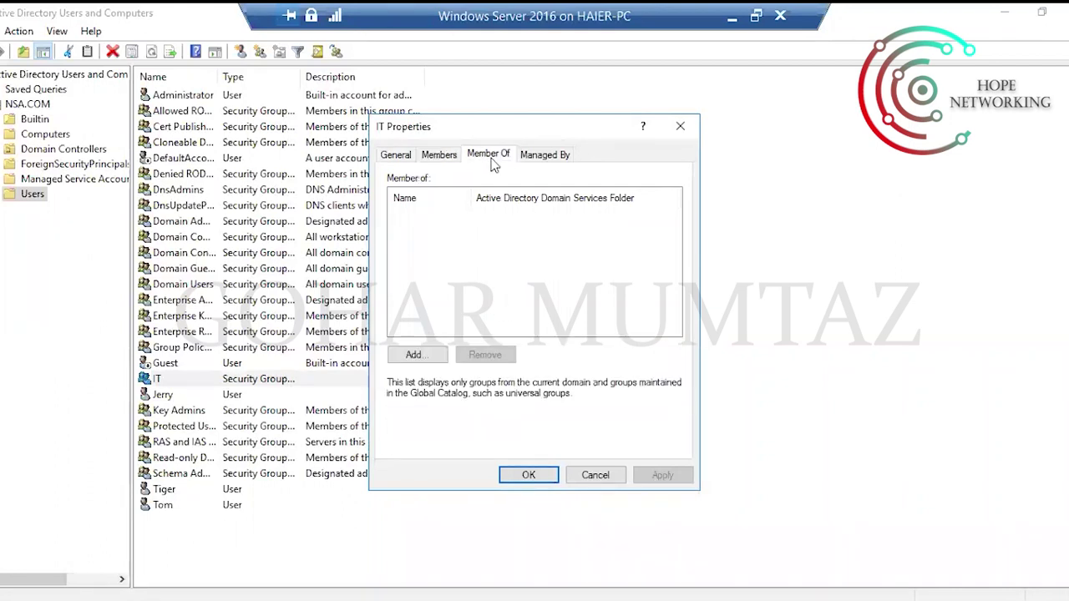
{"action": "left_click", "coordinate": [436, 156]}
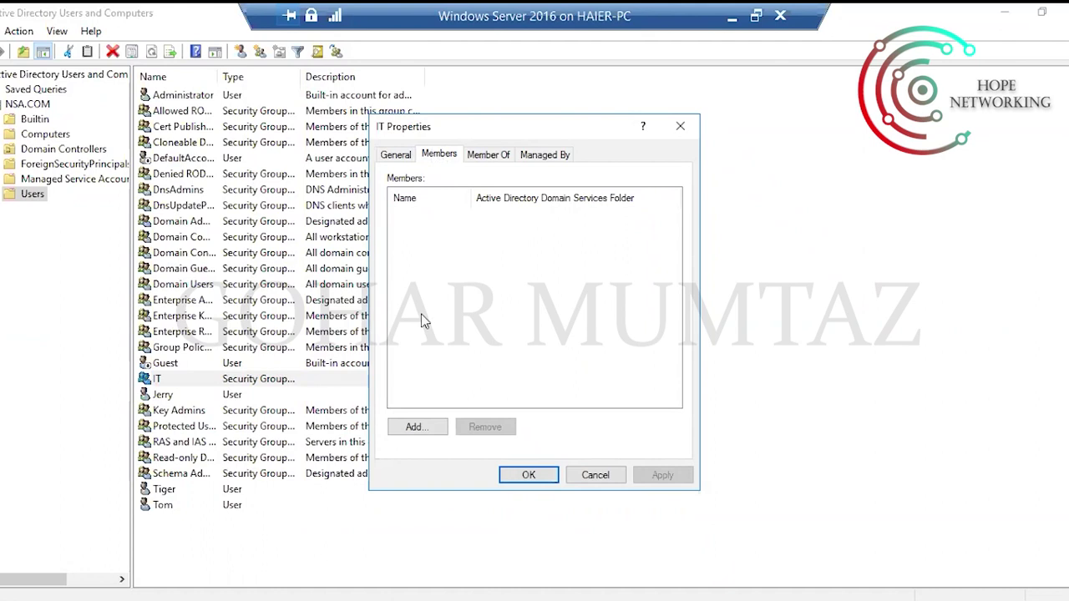
{"action": "left_click", "coordinate": [415, 429]}
{"action": "left_click_drag", "start_coordinate": [533, 156], "coordinate": [696, 188]}
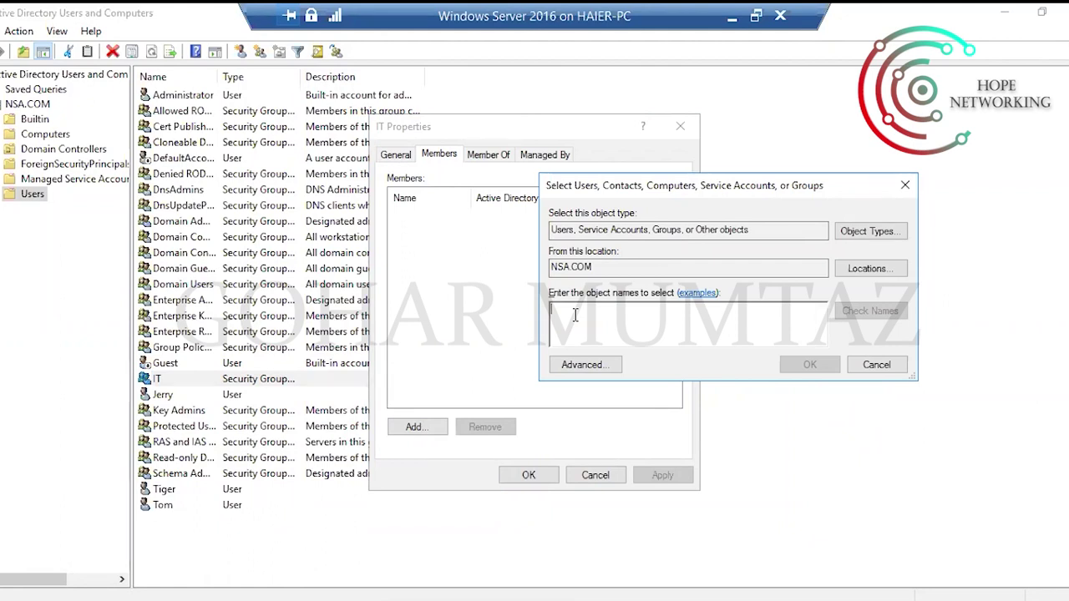
Try the names Tom and talha in the member picker, dismiss the not-found error, and clear the entry.
{"action": "type", "text": "Tom"}
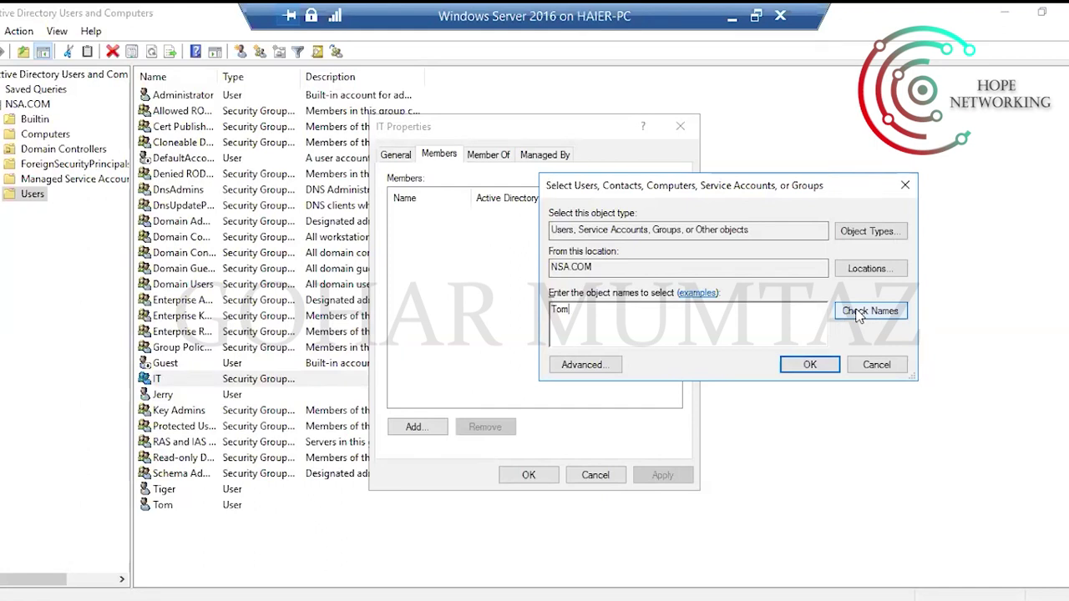
{"action": "left_click", "coordinate": [856, 314]}
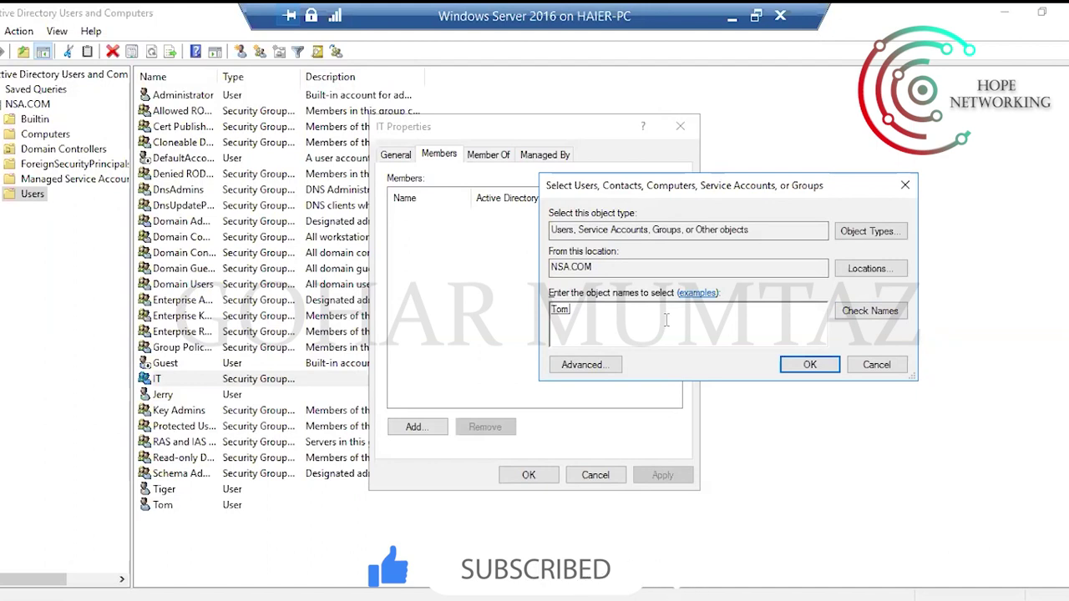
{"action": "key", "text": "BackSpace"}
{"action": "key", "text": "BackSpace"}
{"action": "key", "text": "BackSpace"}
{"action": "type", "text": "talha"}
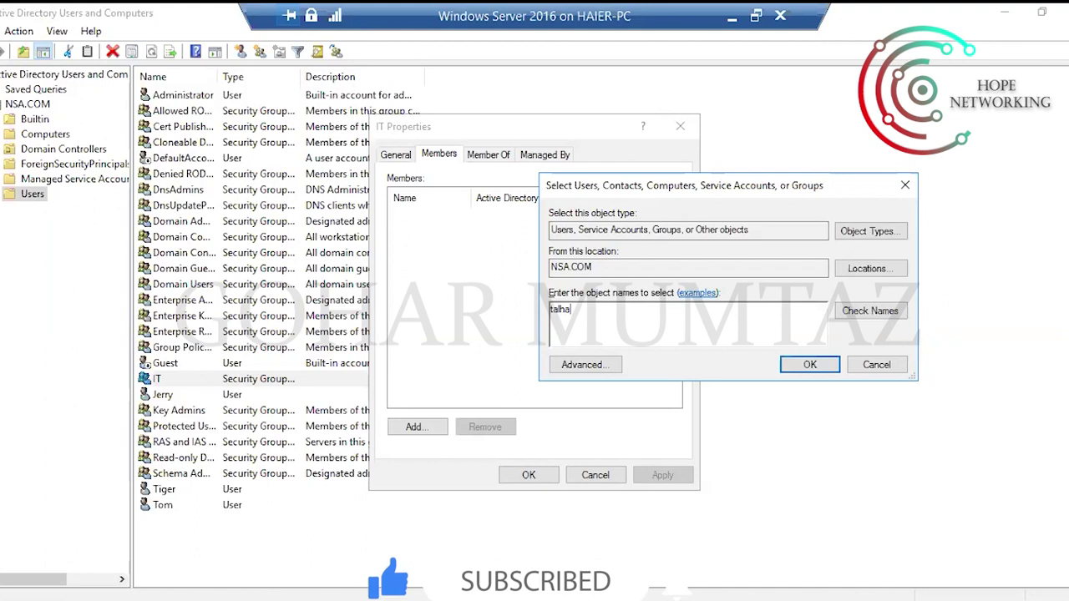
{"action": "left_click", "coordinate": [874, 311]}
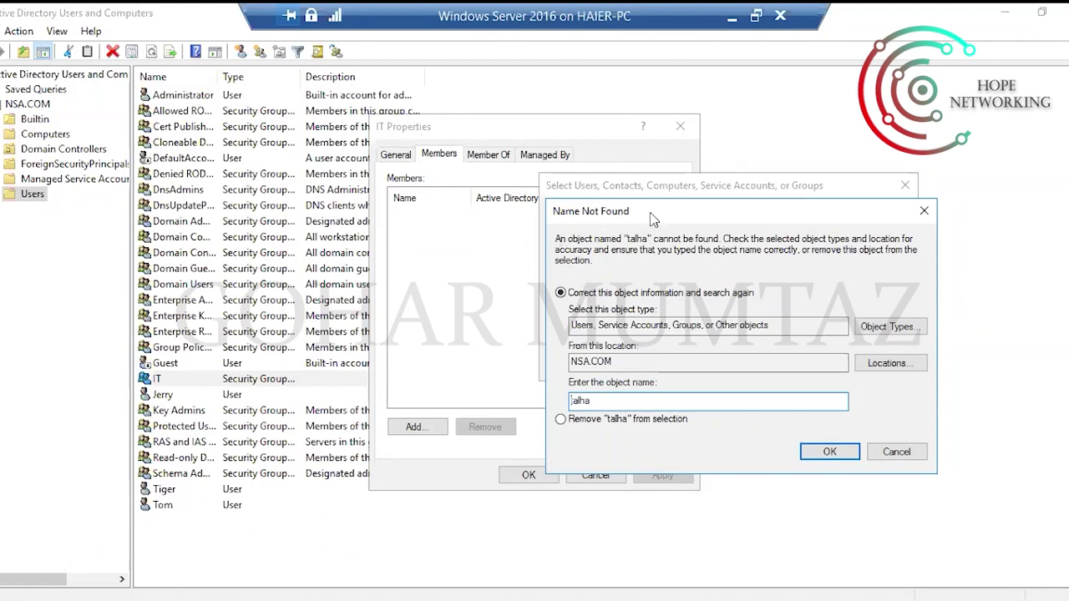
{"action": "left_click", "coordinate": [923, 210]}
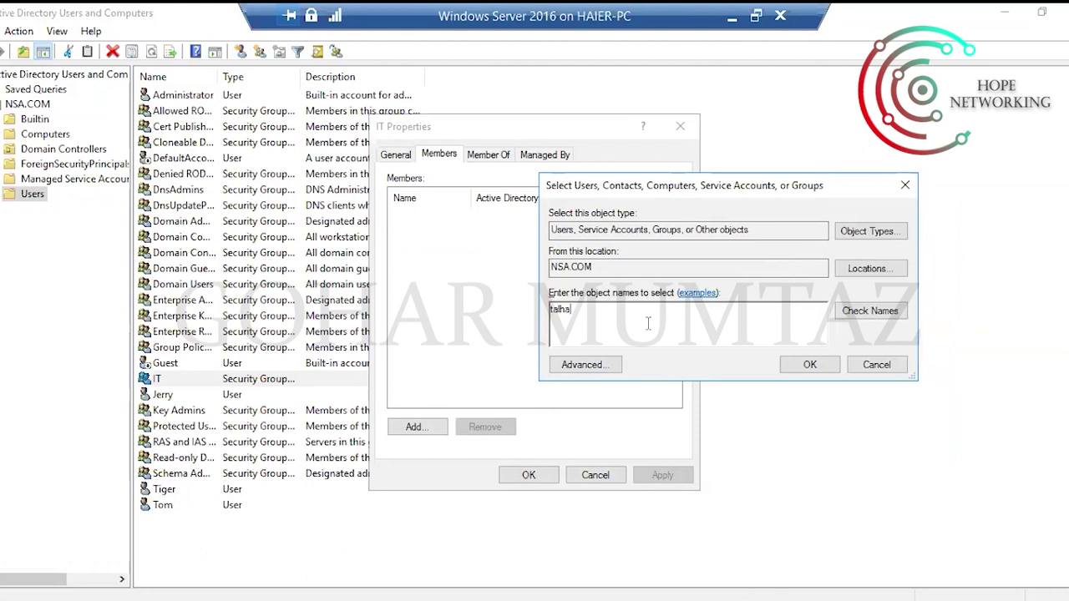
{"action": "key", "text": "BackSpace"}
{"action": "key", "text": "BackSpace"}
{"action": "key", "text": "BackSpace"}
{"action": "key", "text": "BackSpace"}
{"action": "key", "text": "BackSpace"}
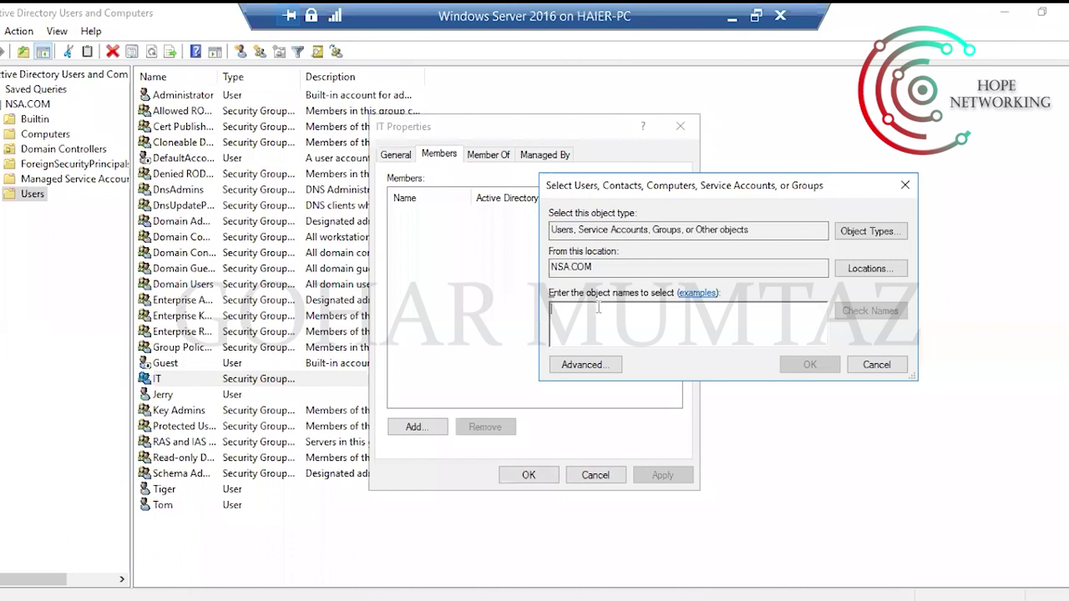
Switch to Advanced search and add Contacts and Computers to the searched object types.
{"action": "left_click", "coordinate": [584, 365]}
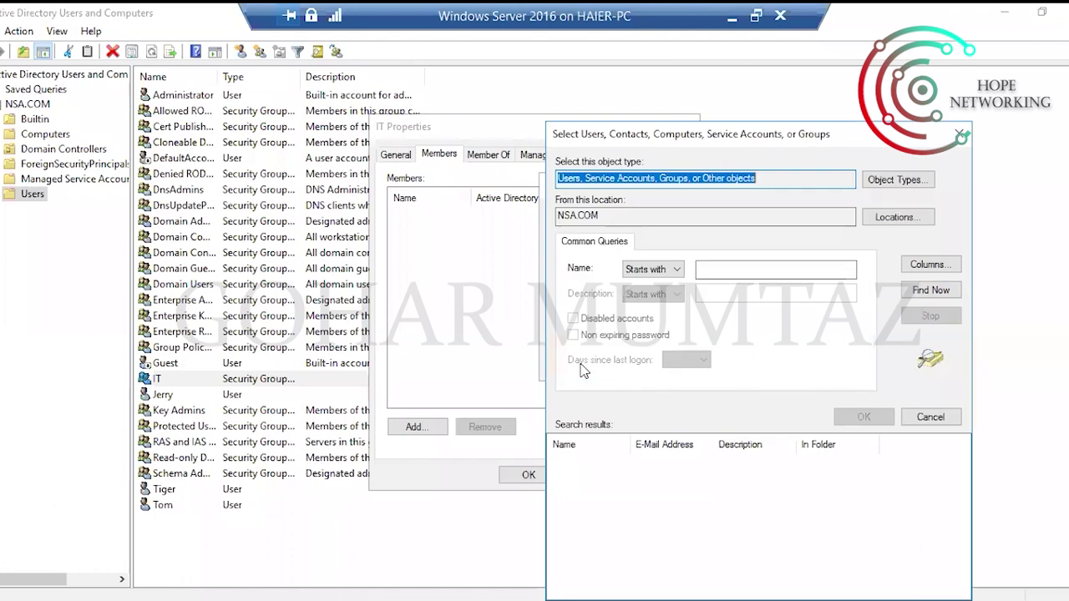
{"action": "left_click_drag", "start_coordinate": [870, 138], "coordinate": [685, 65]}
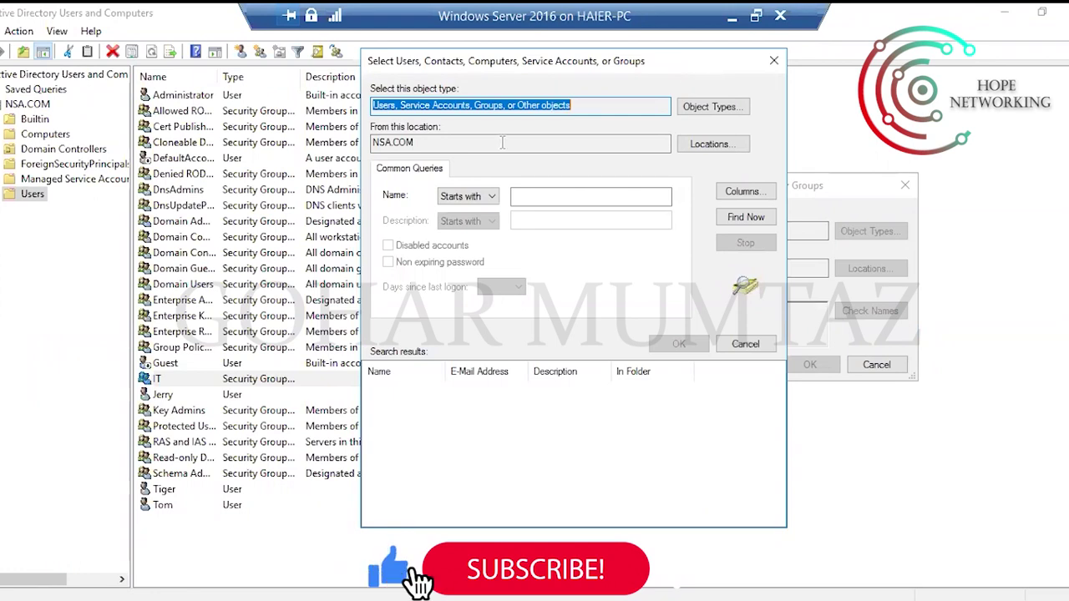
{"action": "left_click", "coordinate": [711, 107]}
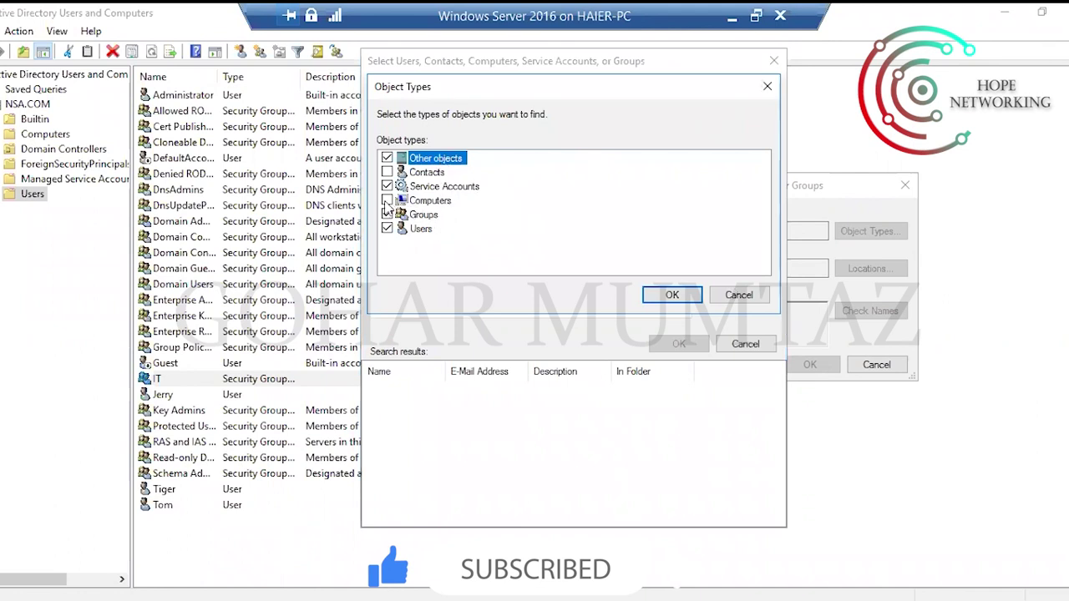
{"action": "left_click", "coordinate": [386, 172]}
{"action": "left_click", "coordinate": [387, 201]}
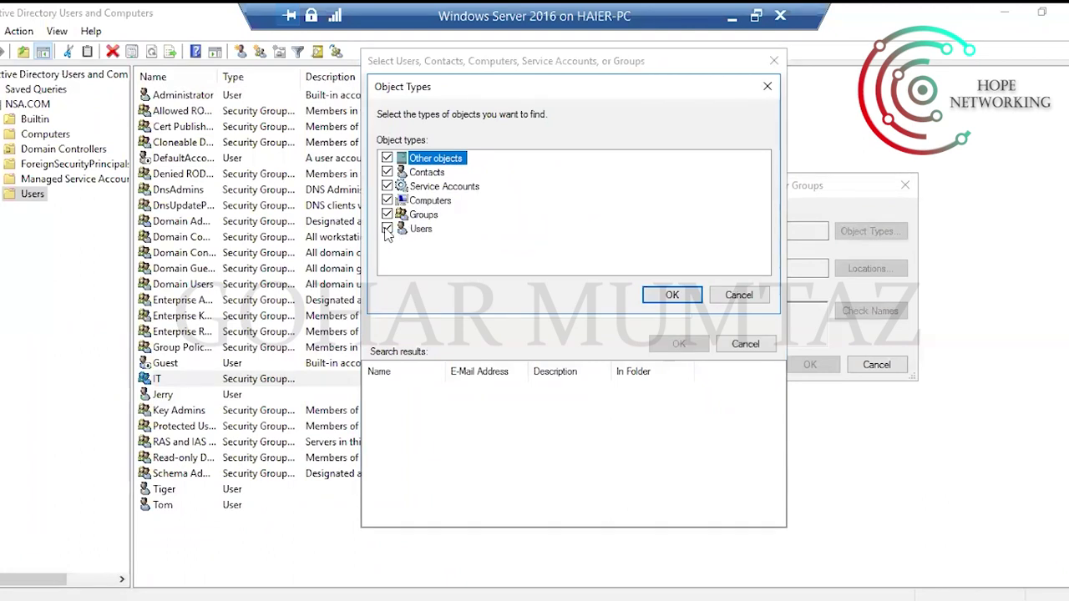
{"action": "left_click", "coordinate": [671, 295]}
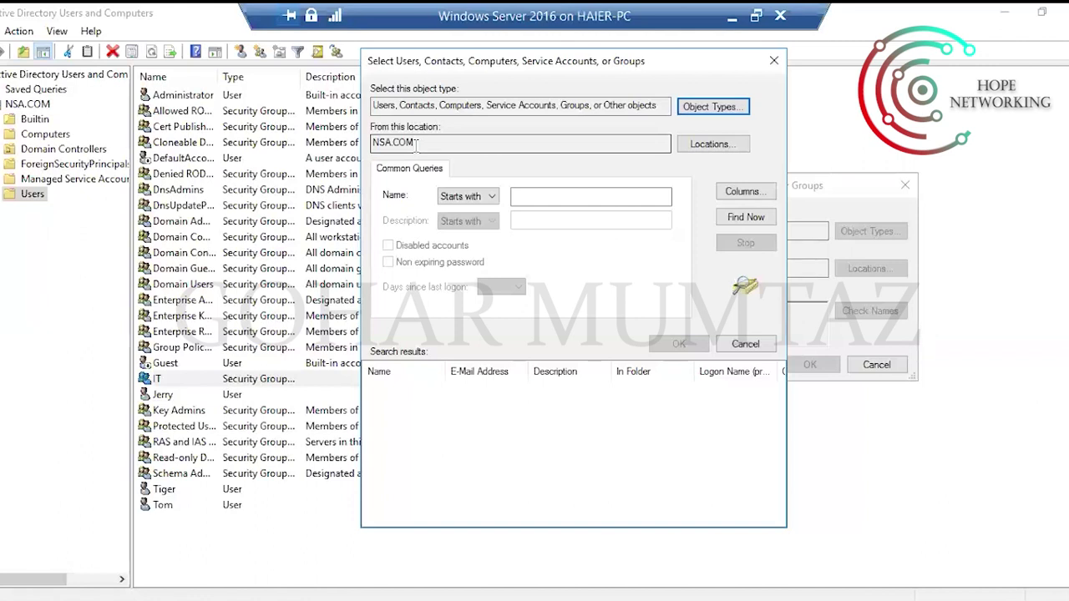
Run Find Now across all object types with an empty name filter.
{"action": "left_click", "coordinate": [541, 195]}
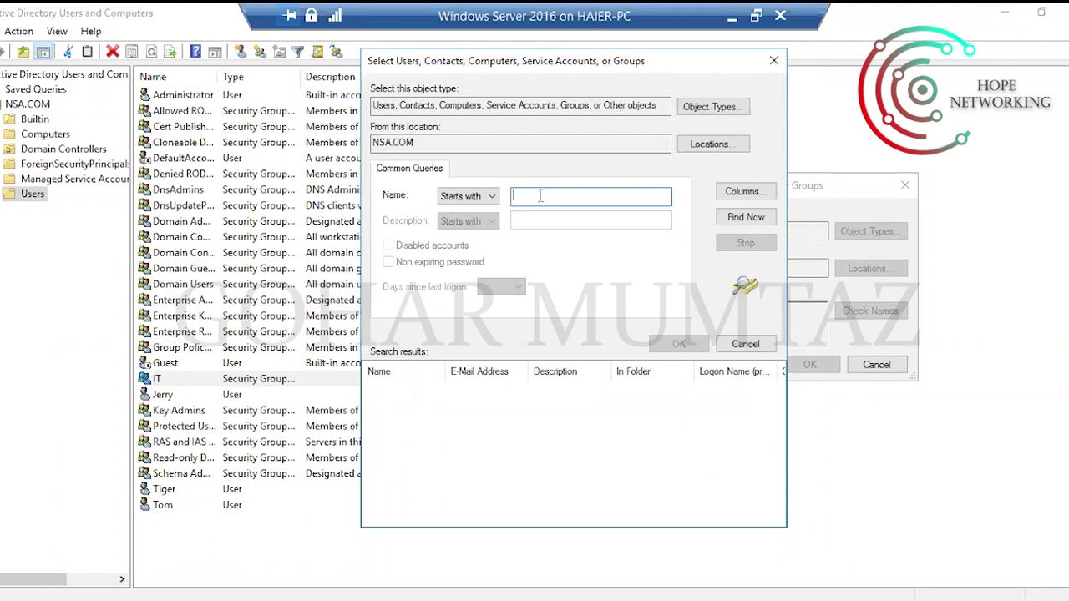
{"action": "type", "text": "S"}
{"action": "key", "text": "BackSpace"}
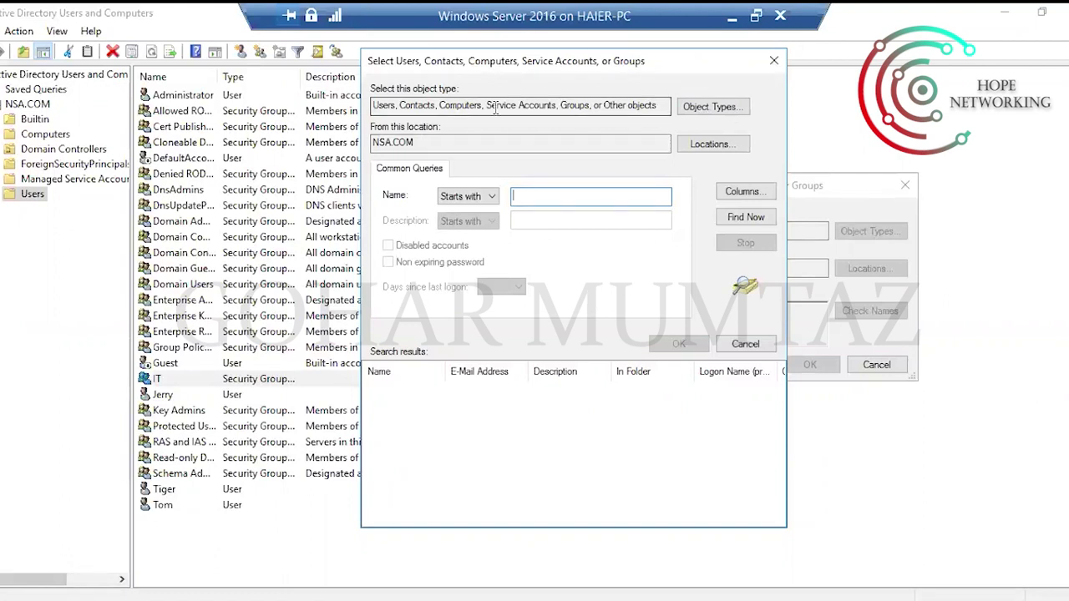
{"action": "left_click", "coordinate": [738, 223]}
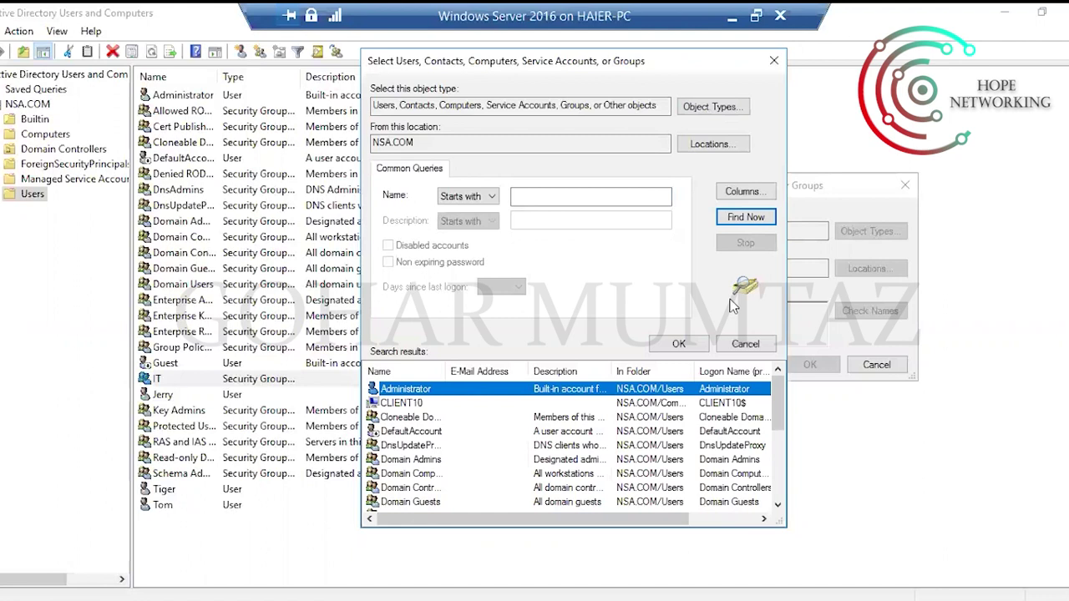
{"action": "mouse_move", "coordinate": [783, 407]}
{"action": "left_mouse_down"}
{"action": "mouse_move", "coordinate": [781, 482]}
{"action": "mouse_move", "coordinate": [781, 389]}
{"action": "left_mouse_up"}
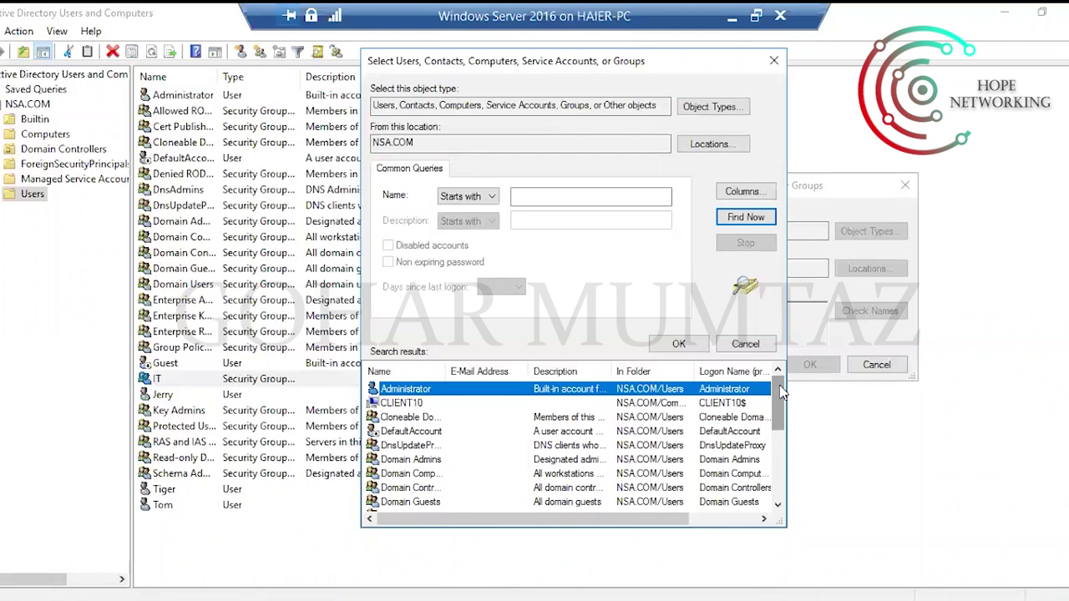
Limit the object types to Users only and list the domain's user accounts.
{"action": "left_click", "coordinate": [704, 108]}
{"action": "left_click", "coordinate": [387, 158]}
{"action": "left_click", "coordinate": [387, 172]}
{"action": "left_click", "coordinate": [387, 186]}
{"action": "left_click", "coordinate": [386, 200]}
{"action": "left_click", "coordinate": [386, 215]}
{"action": "left_click", "coordinate": [386, 228]}
{"action": "left_click", "coordinate": [387, 228]}
{"action": "left_click", "coordinate": [673, 295]}
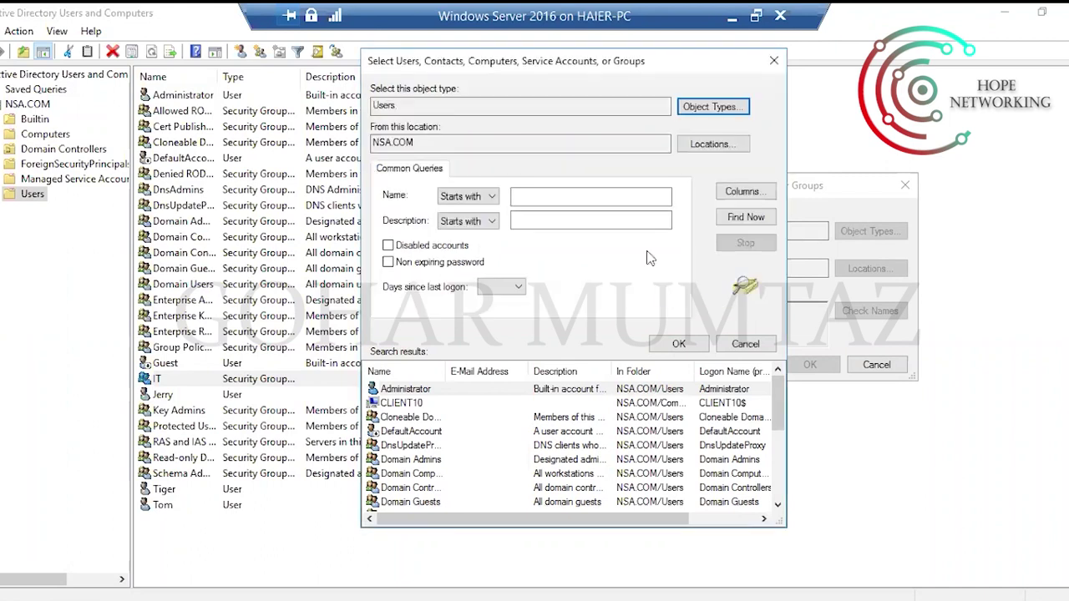
{"action": "left_click", "coordinate": [752, 217]}
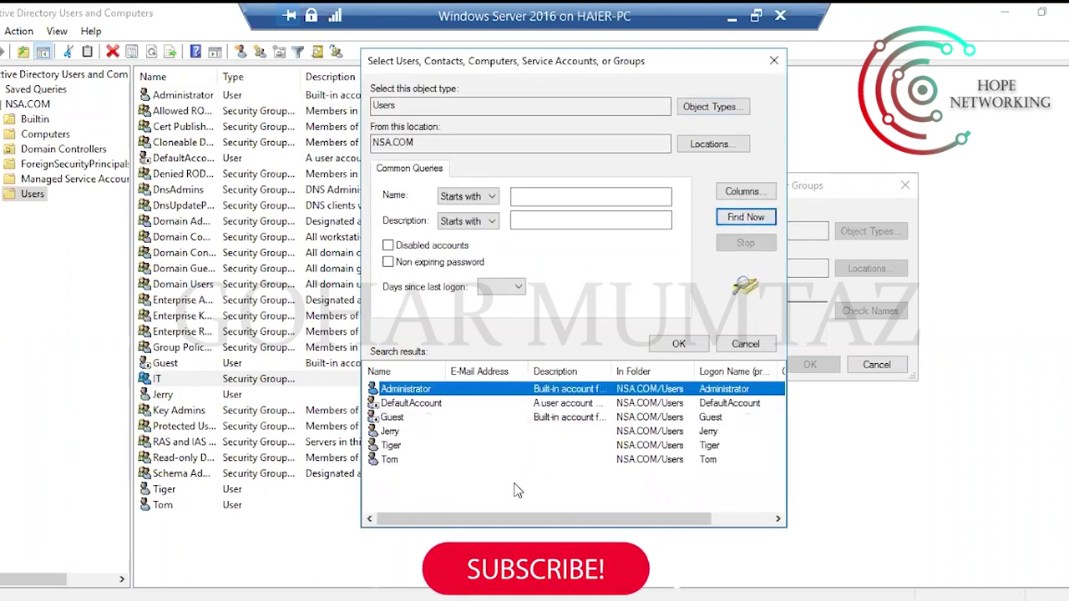
Browse the user results from Administrator down to Tom.
{"action": "left_click", "coordinate": [464, 491]}
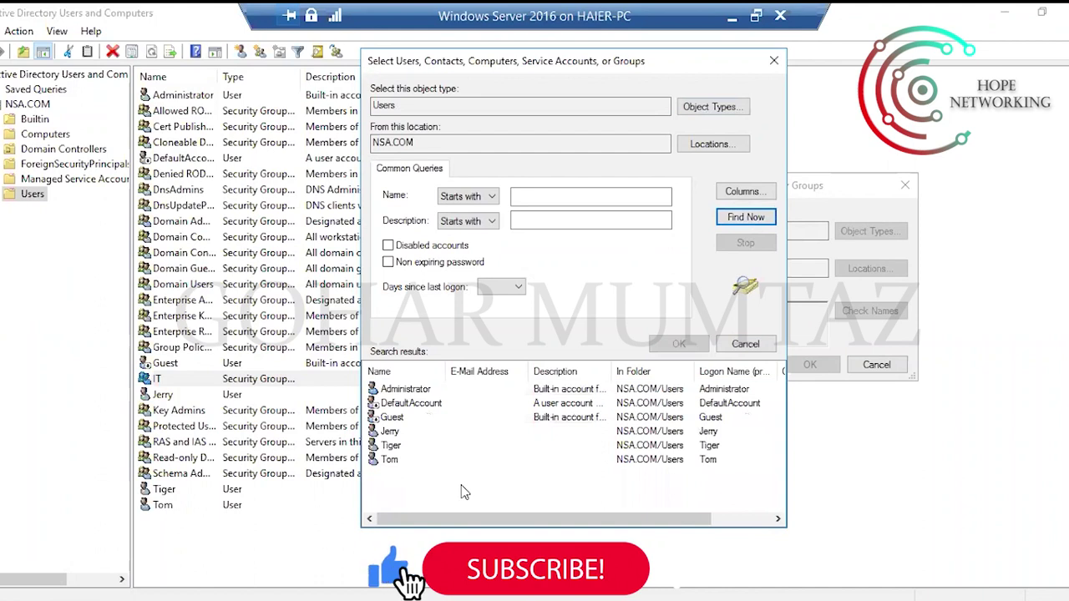
{"action": "left_click", "coordinate": [404, 391]}
{"action": "left_click", "coordinate": [411, 403]}
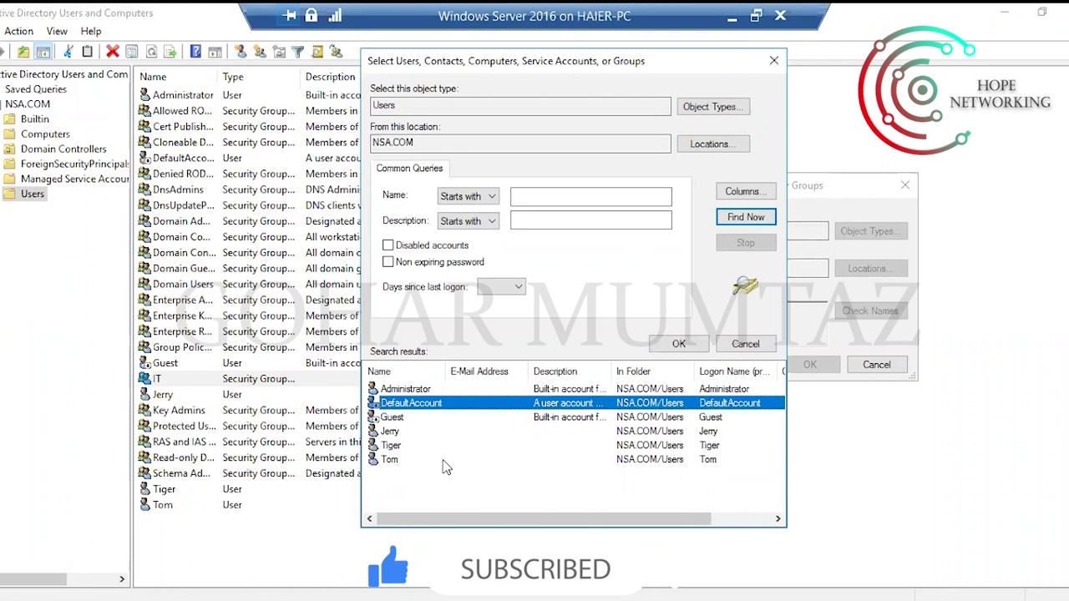
{"action": "key", "text": "Down"}
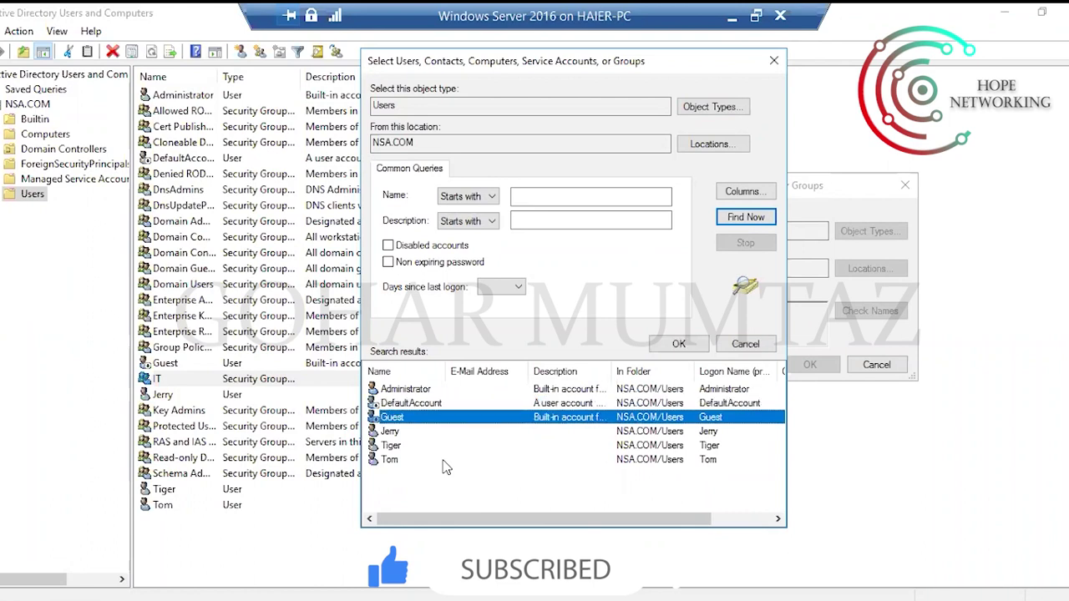
{"action": "key", "text": "Down"}
{"action": "key", "text": "Down"}
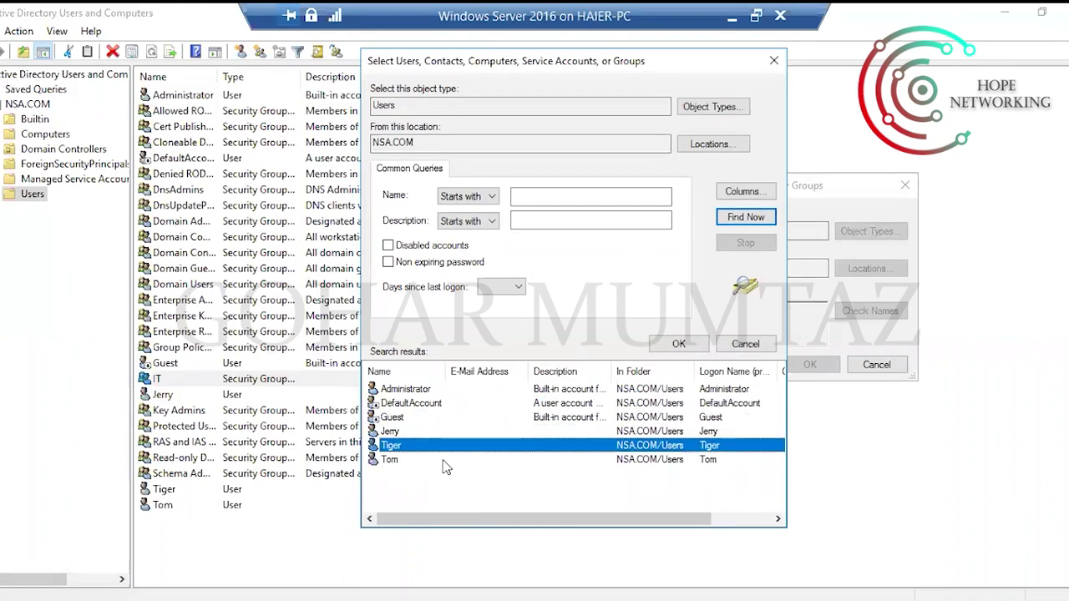
{"action": "key", "text": "Down"}
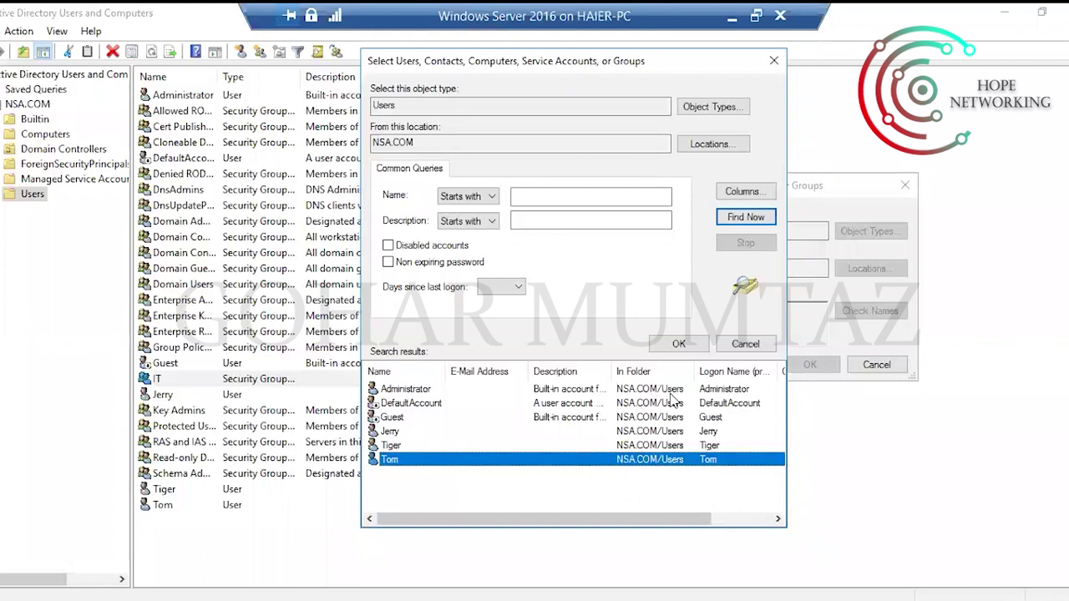
Select Jerry, Tiger and Tom together in the search results.
{"action": "left_click", "coordinate": [476, 481]}
{"action": "left_click_drag", "start_coordinate": [451, 499], "coordinate": [392, 427]}
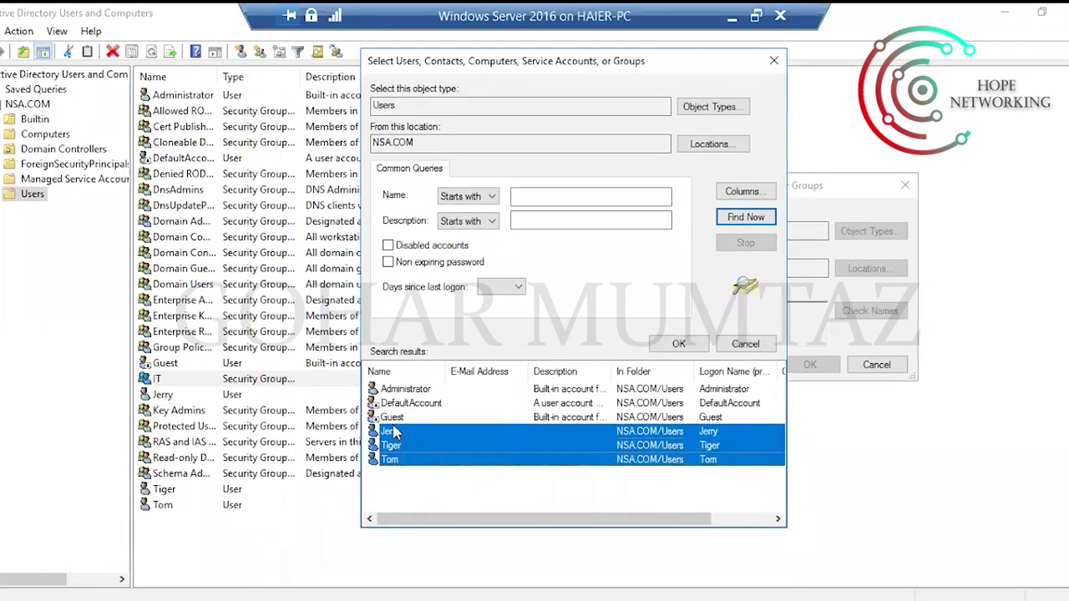
{"action": "left_click", "coordinate": [476, 506]}
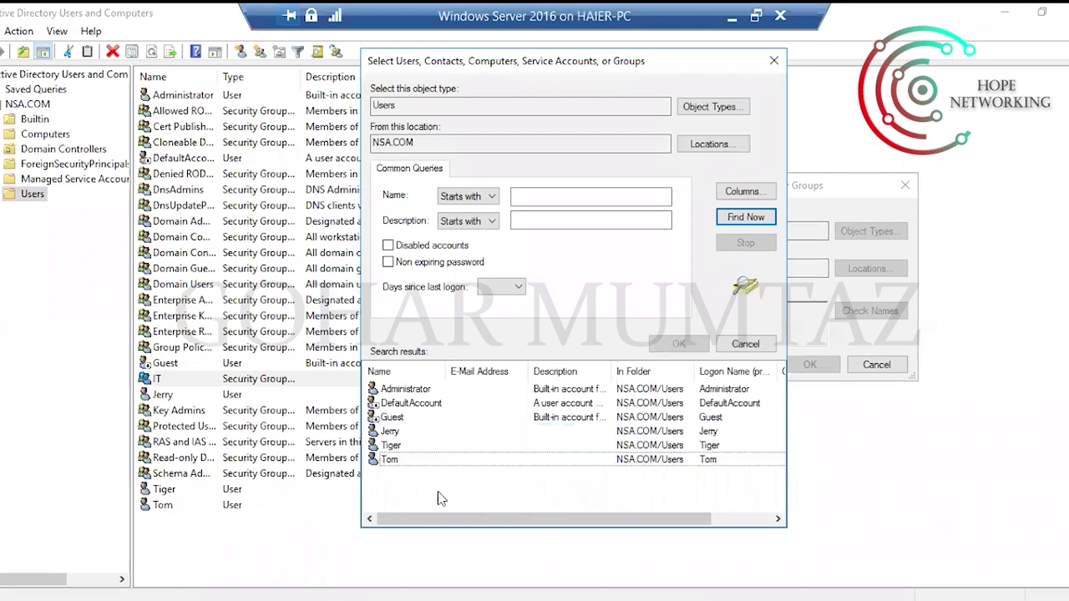
{"action": "left_click_drag", "start_coordinate": [415, 482], "coordinate": [400, 444]}
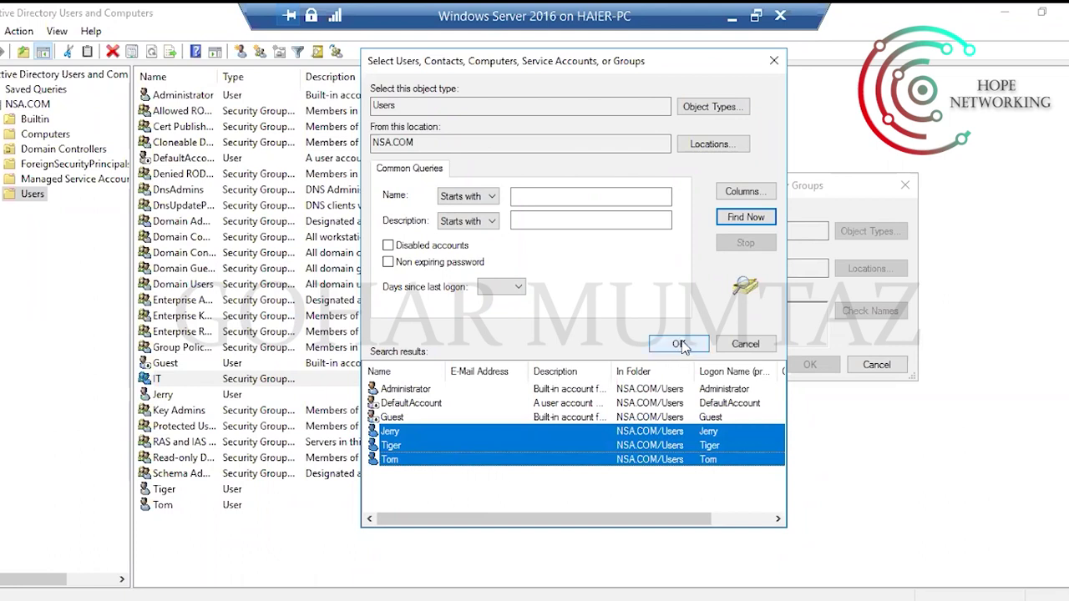
{"action": "left_click", "coordinate": [460, 491]}
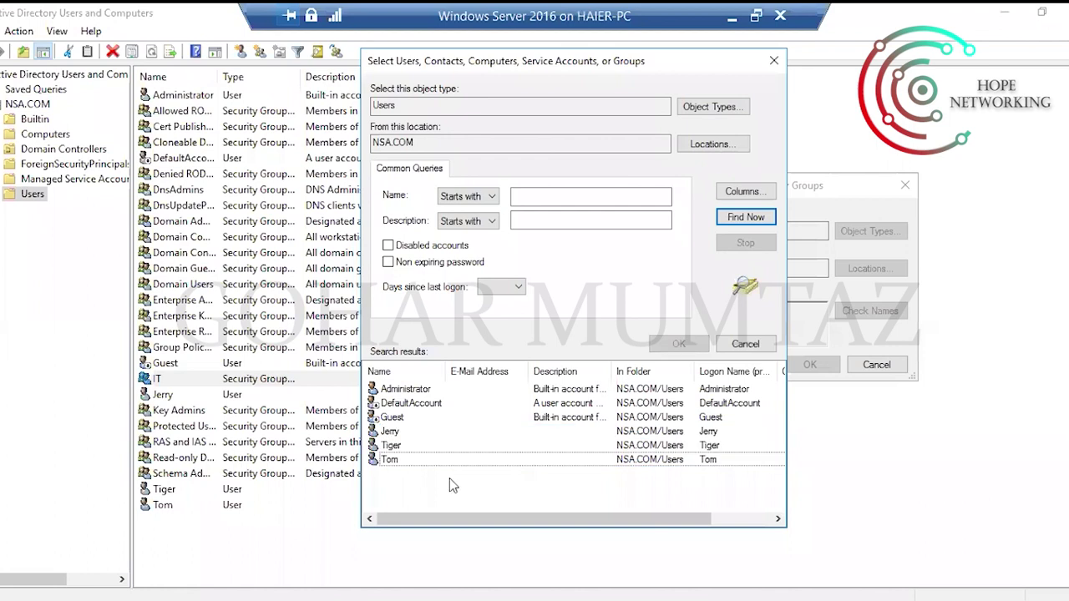
{"action": "left_click", "coordinate": [390, 436]}
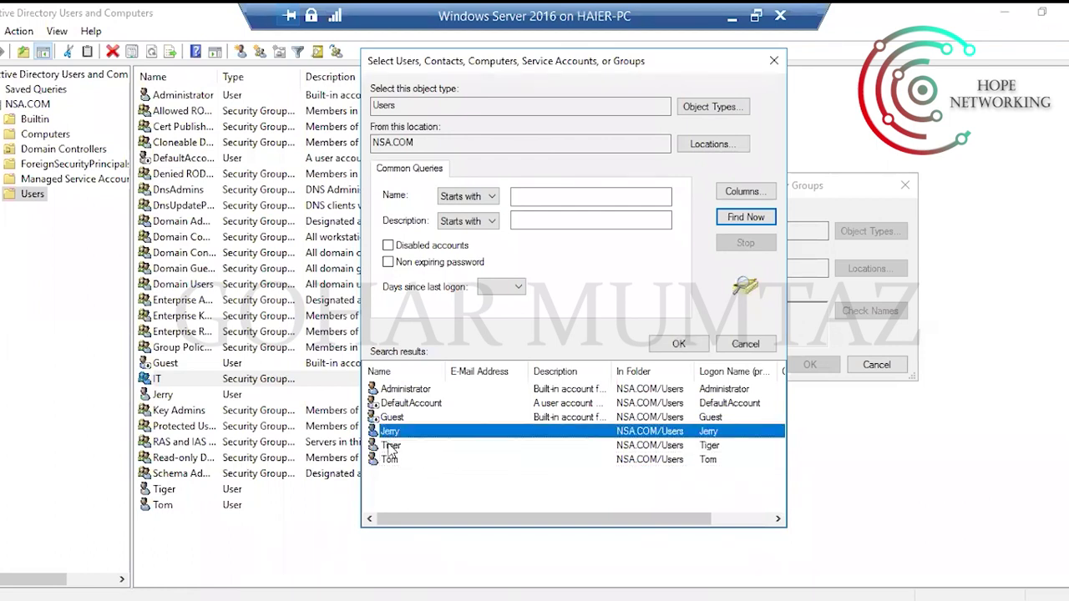
{"action": "left_click", "coordinate": [390, 447], "text": "ctrl"}
{"action": "left_click", "coordinate": [392, 459], "text": "ctrl"}
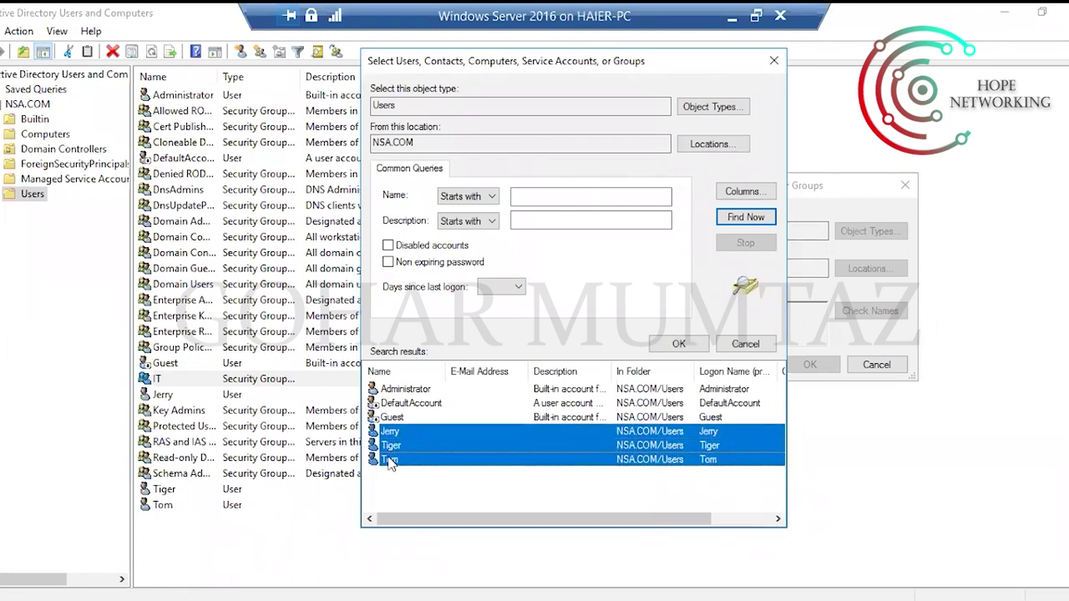
{"action": "left_click", "coordinate": [513, 489]}
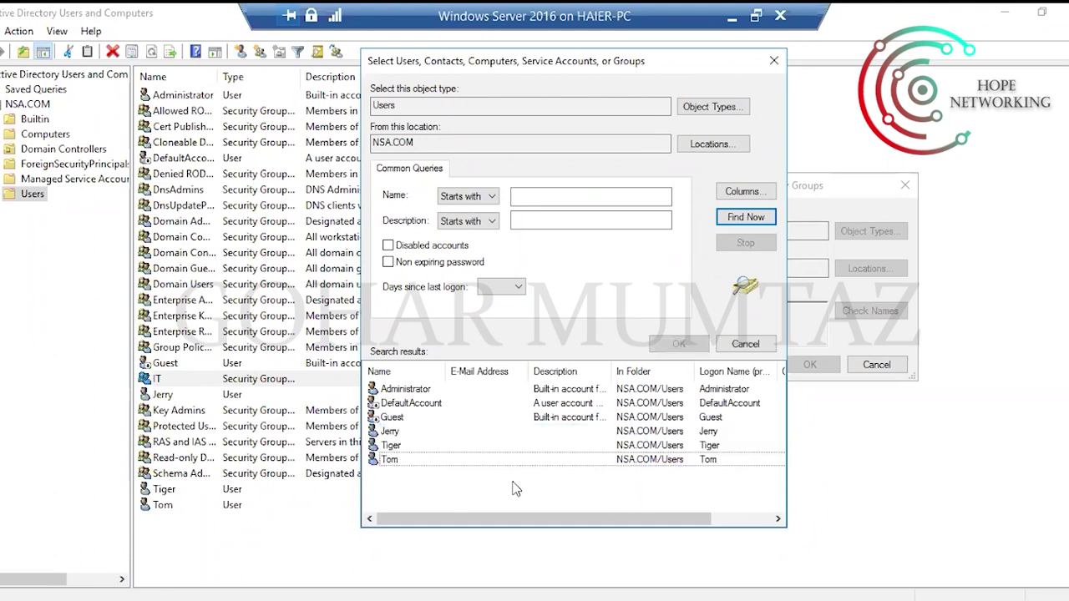
{"action": "left_click_drag", "start_coordinate": [433, 469], "coordinate": [420, 440]}
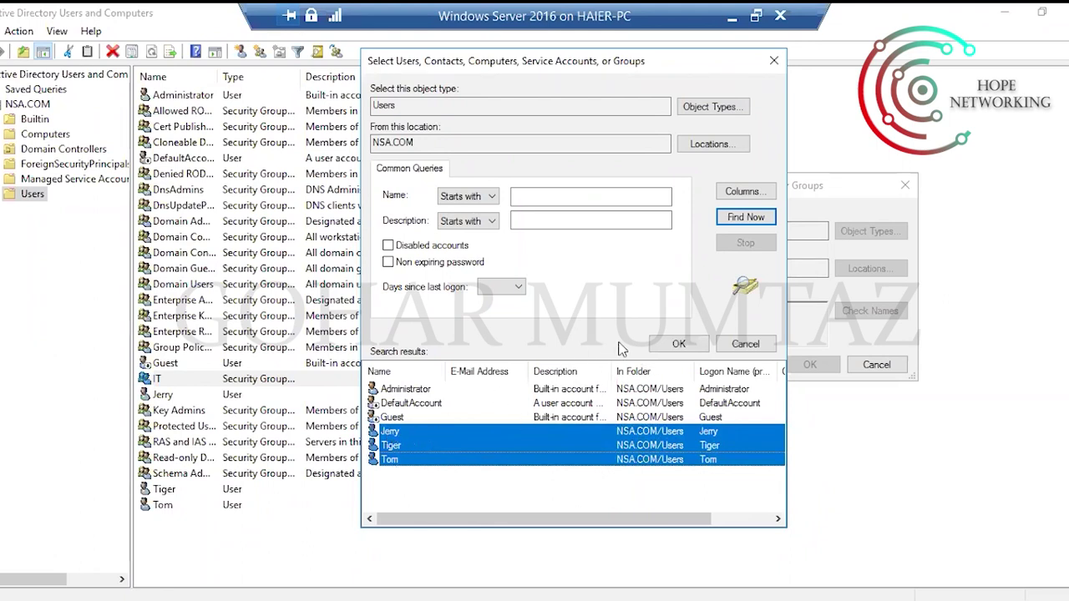
Add Jerry, Tiger and Tom to IT's members, apply, and close the properties.
{"action": "left_click", "coordinate": [676, 344]}
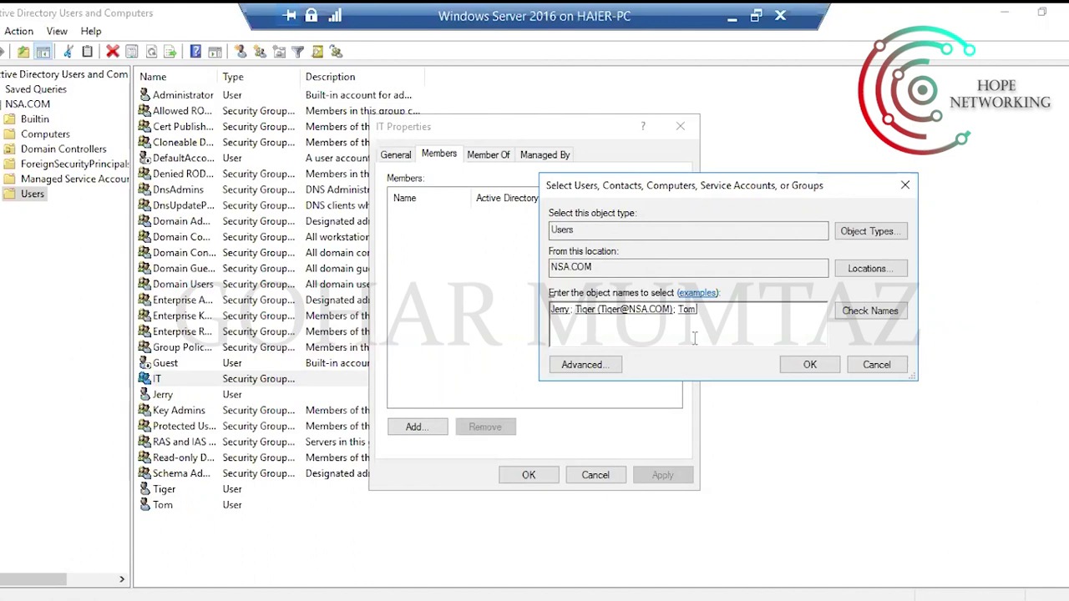
{"action": "left_click", "coordinate": [796, 367]}
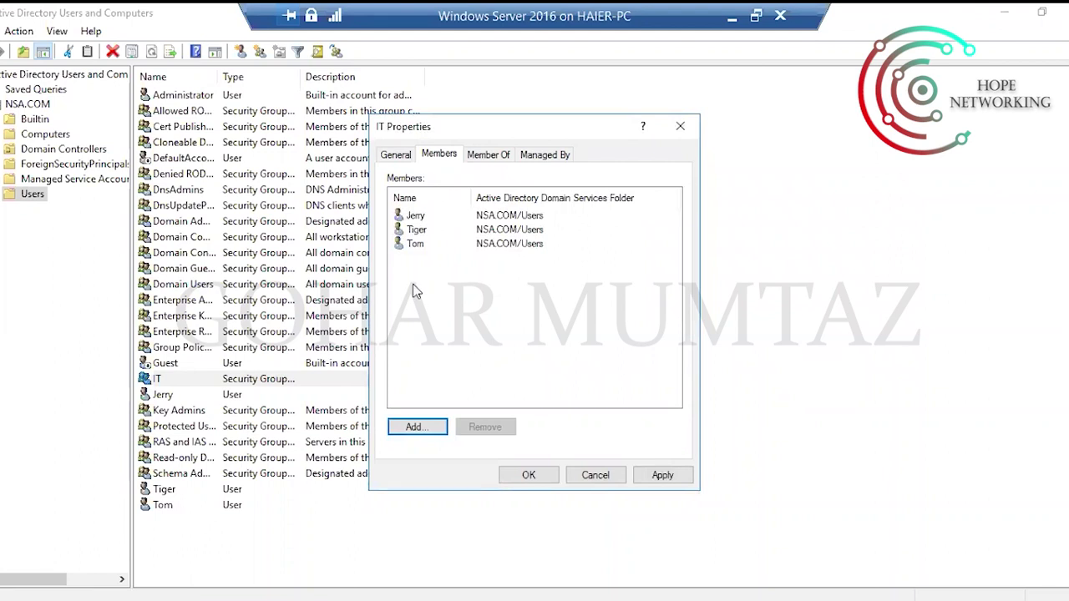
{"action": "left_click", "coordinate": [660, 476]}
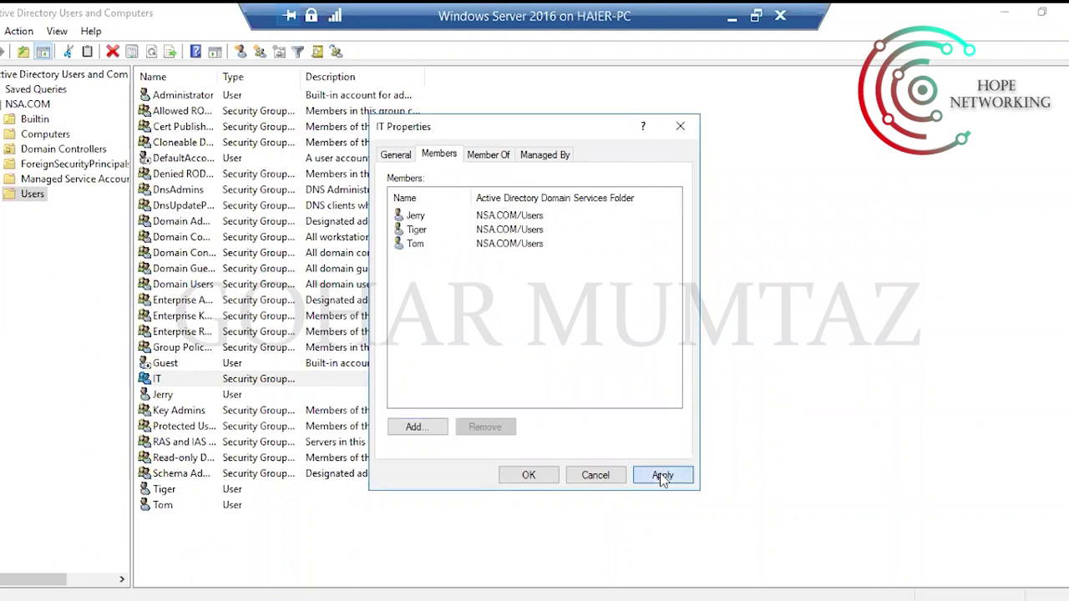
{"action": "left_click", "coordinate": [516, 474]}
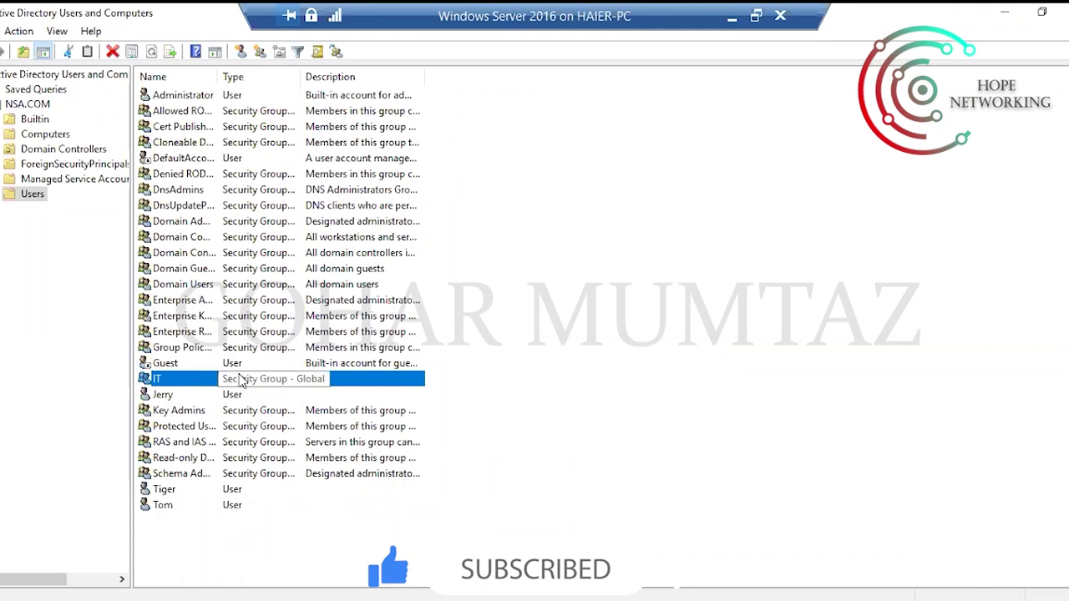
Remove Tiger from the IT group's members, keeping Jerry and Tom, and apply the change.
{"action": "right_click", "coordinate": [183, 380]}
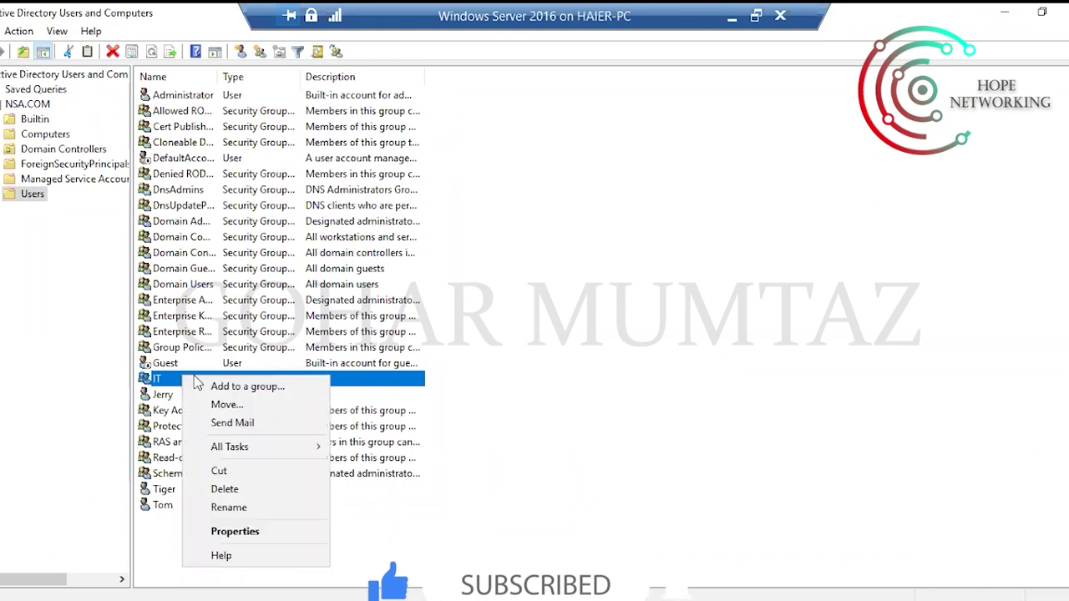
{"action": "left_click", "coordinate": [253, 533]}
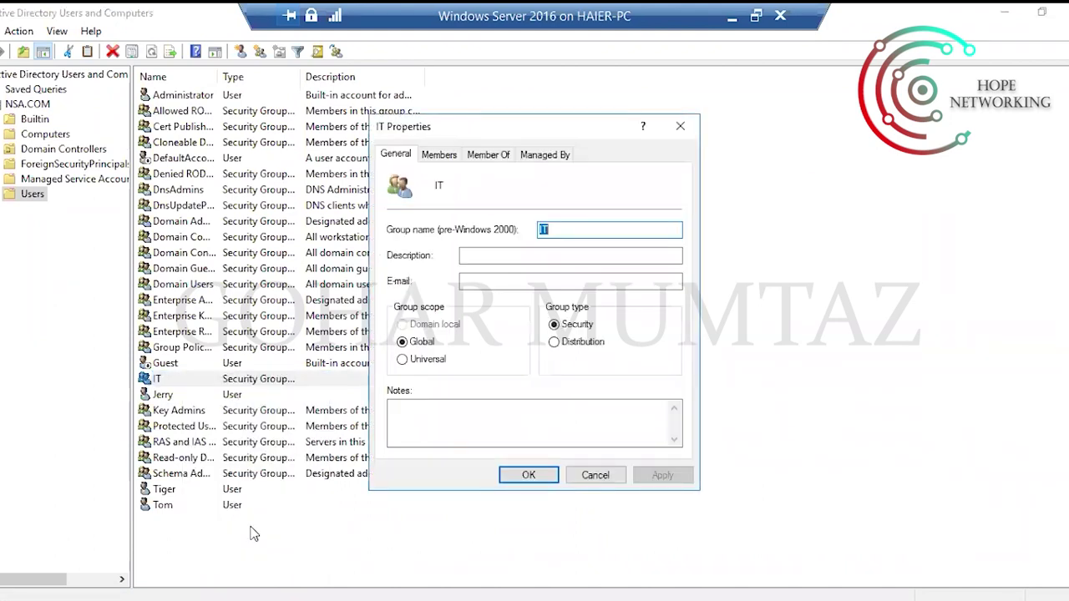
{"action": "left_click", "coordinate": [439, 156]}
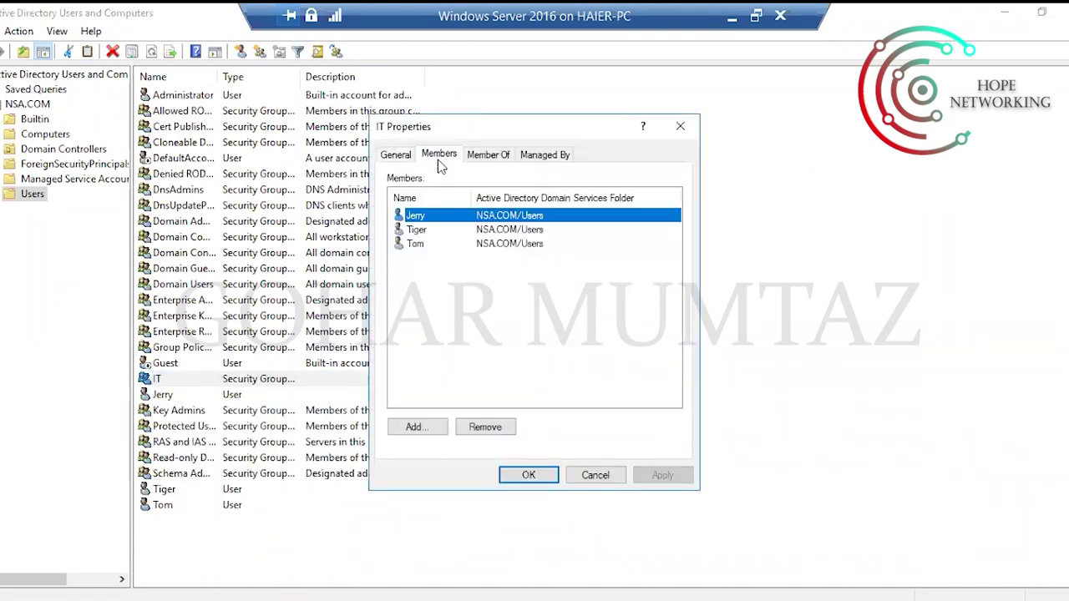
{"action": "left_click", "coordinate": [434, 316]}
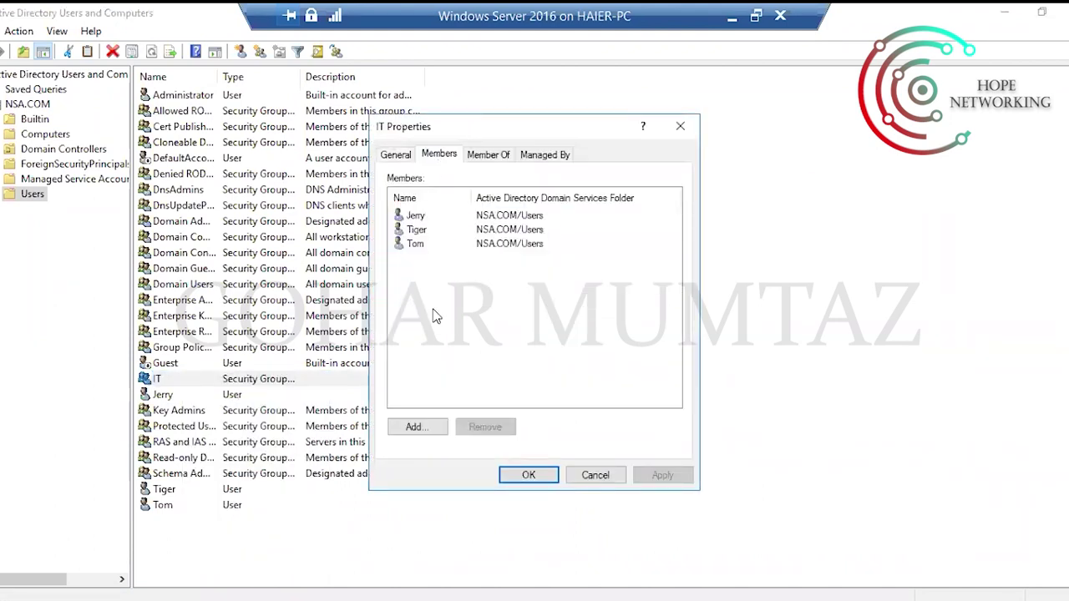
{"action": "left_click", "coordinate": [417, 231]}
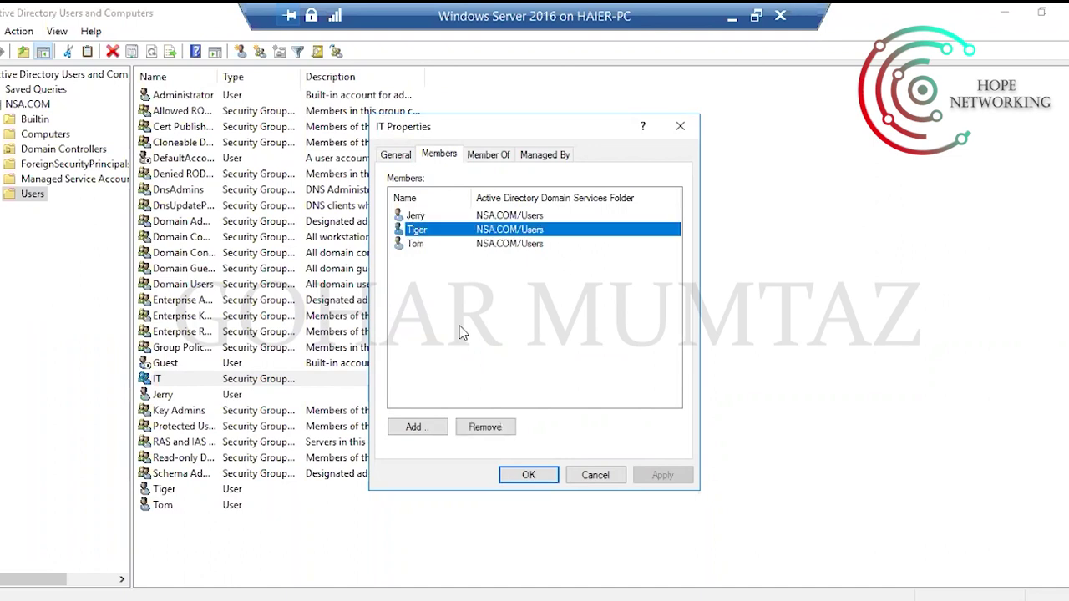
{"action": "left_click", "coordinate": [487, 427]}
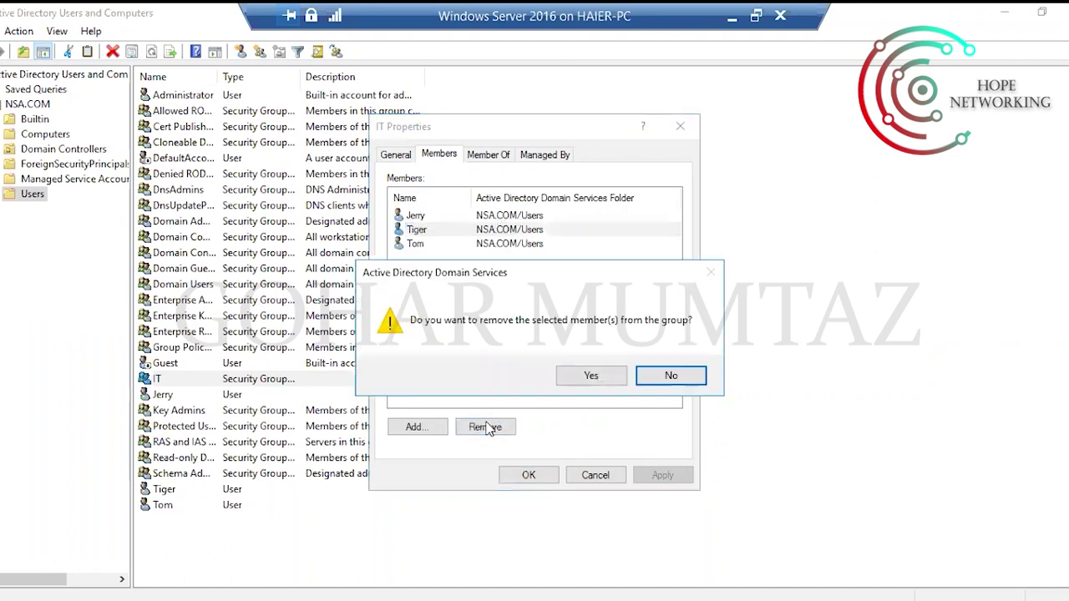
{"action": "left_click", "coordinate": [589, 375]}
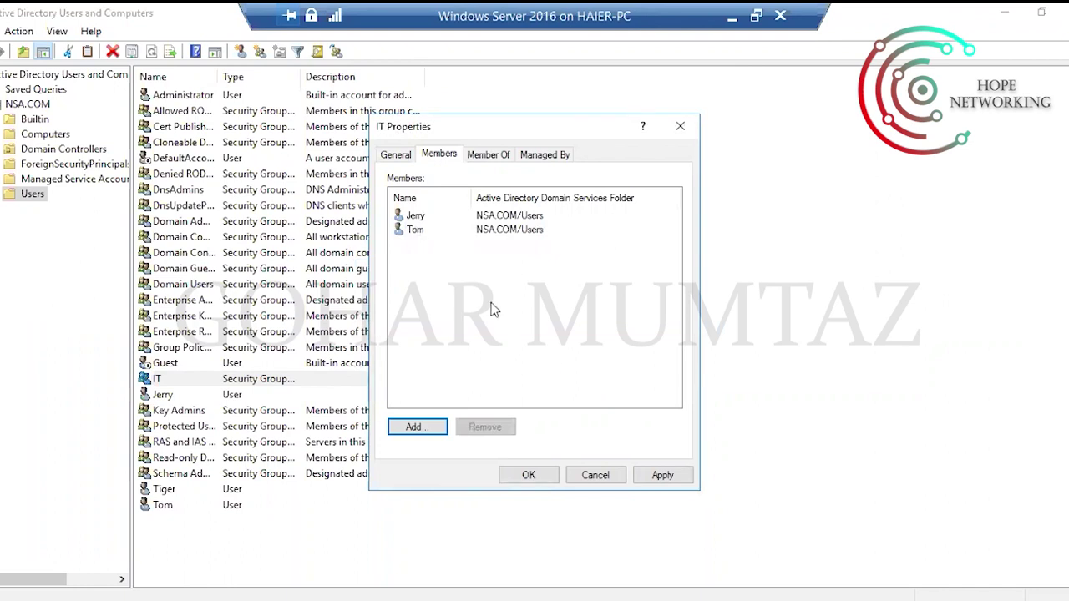
{"action": "left_click", "coordinate": [658, 473]}
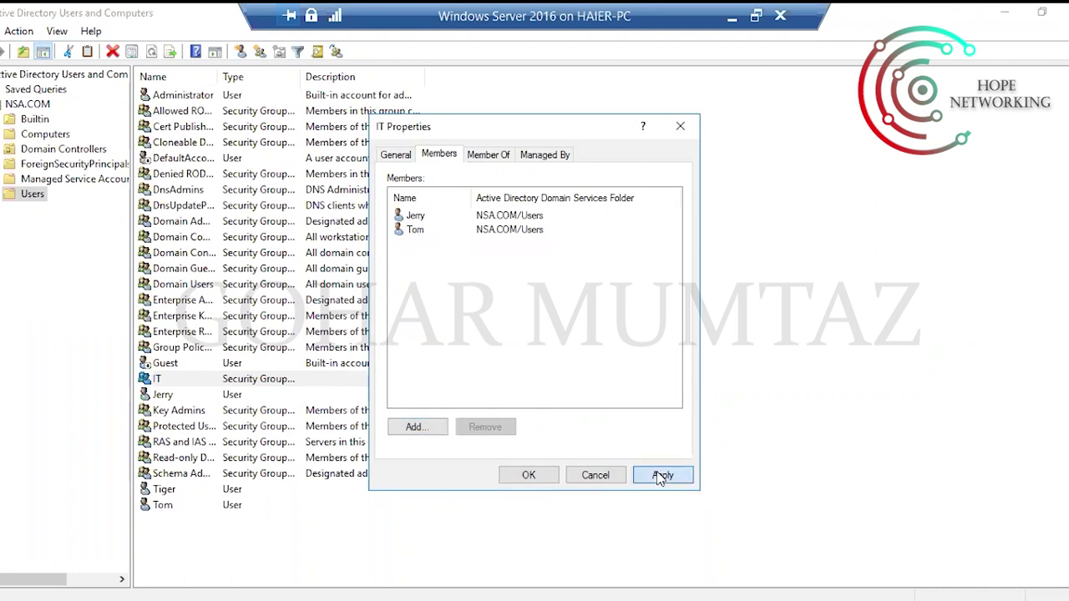
{"action": "left_click", "coordinate": [535, 474]}
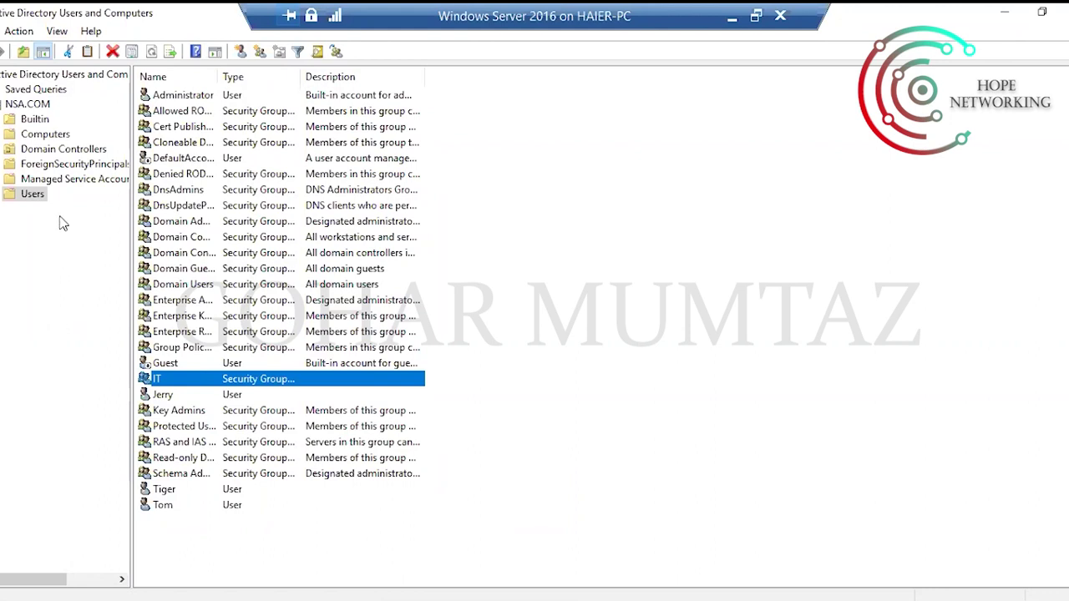
{"action": "right_click", "coordinate": [25, 106]}
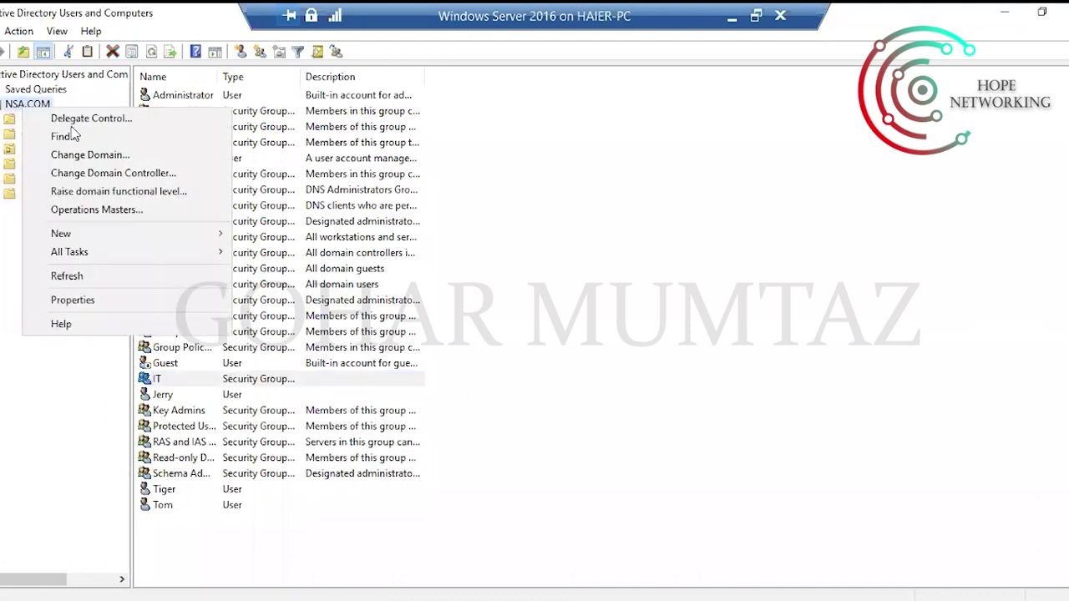
{"action": "mouse_move", "coordinate": [198, 236]}
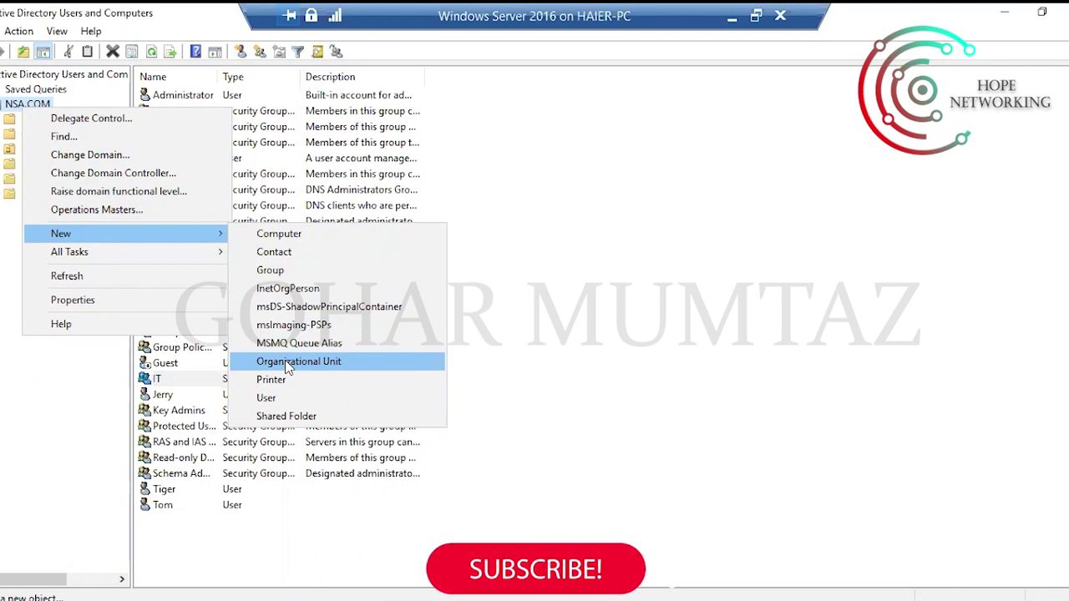
{"action": "left_click", "coordinate": [672, 234]}
{"action": "right_click", "coordinate": [670, 190]}
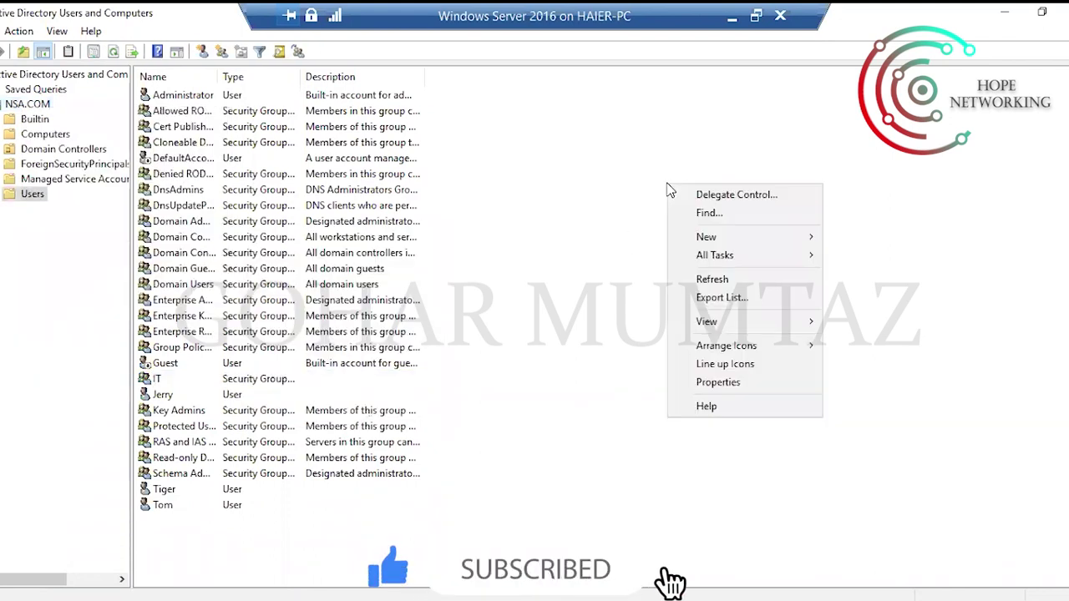
{"action": "mouse_move", "coordinate": [756, 242]}
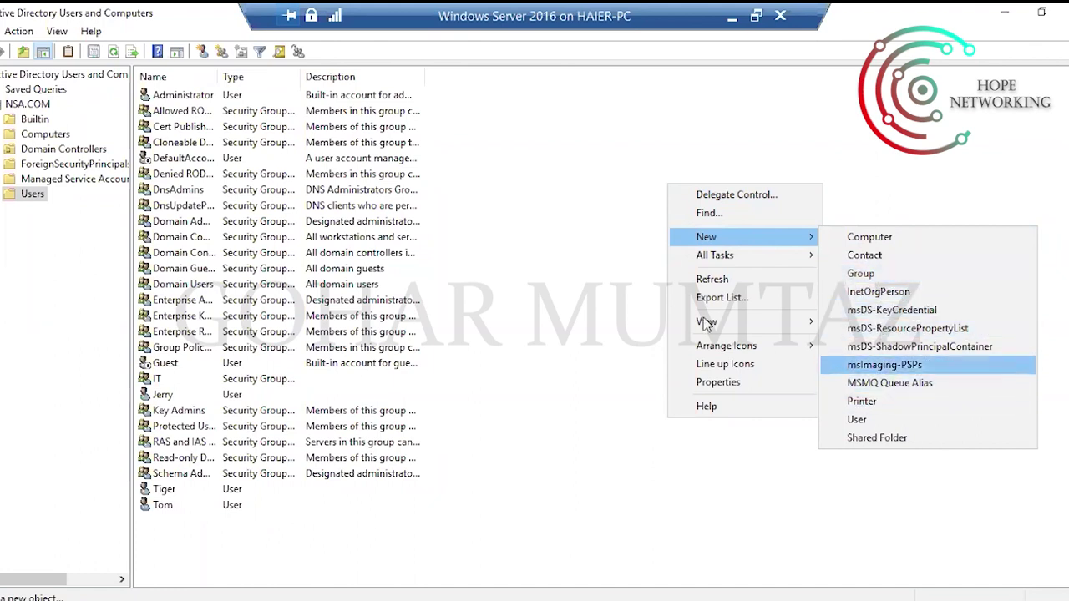
{"action": "left_click", "coordinate": [485, 278]}
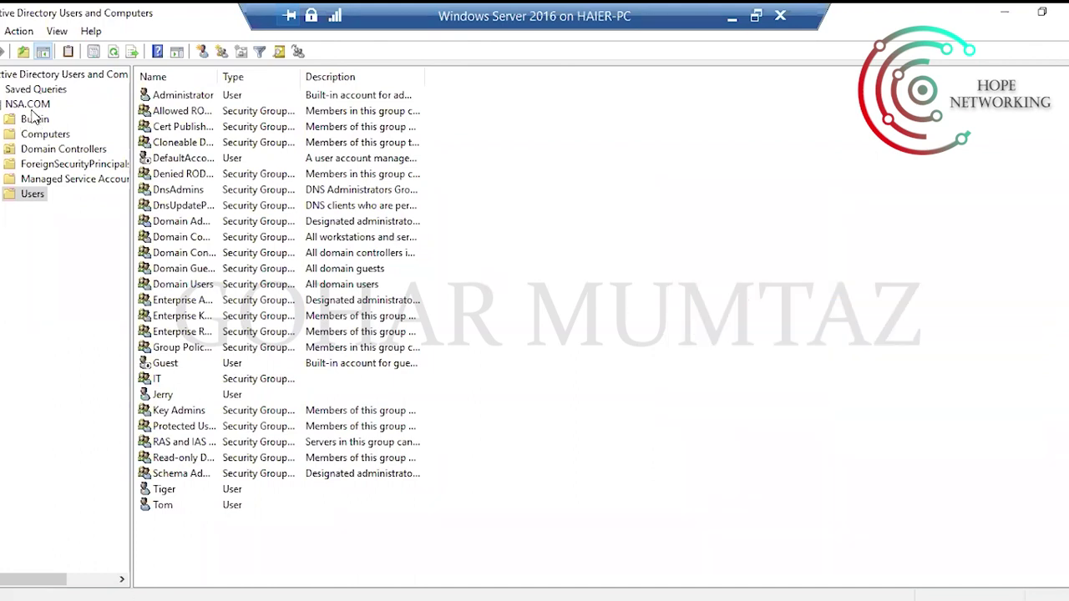
{"action": "right_click", "coordinate": [27, 193]}
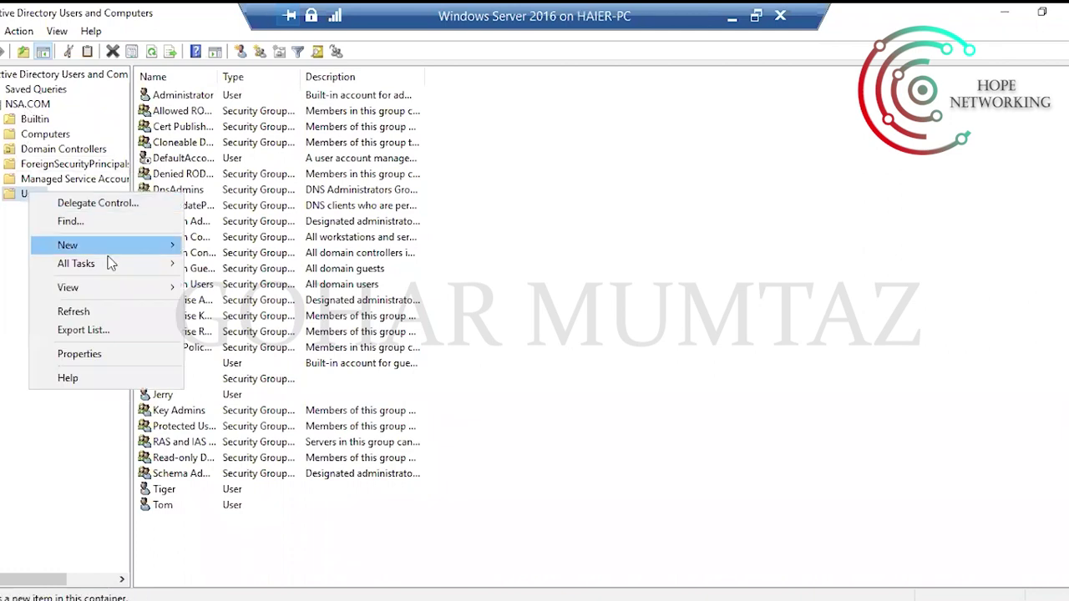
{"action": "mouse_move", "coordinate": [143, 246]}
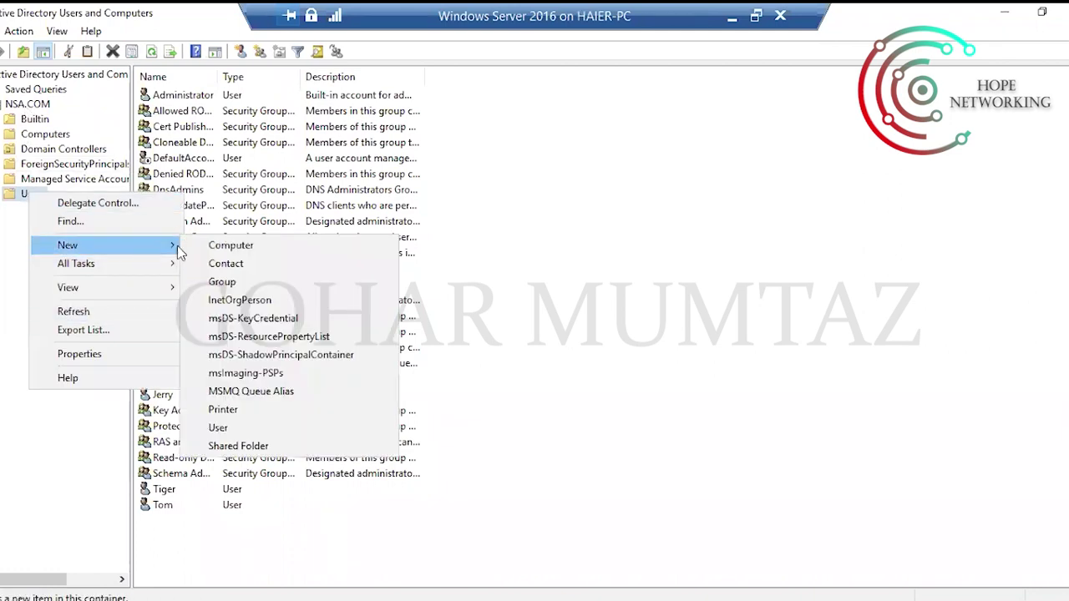
{"action": "left_click", "coordinate": [746, 242]}
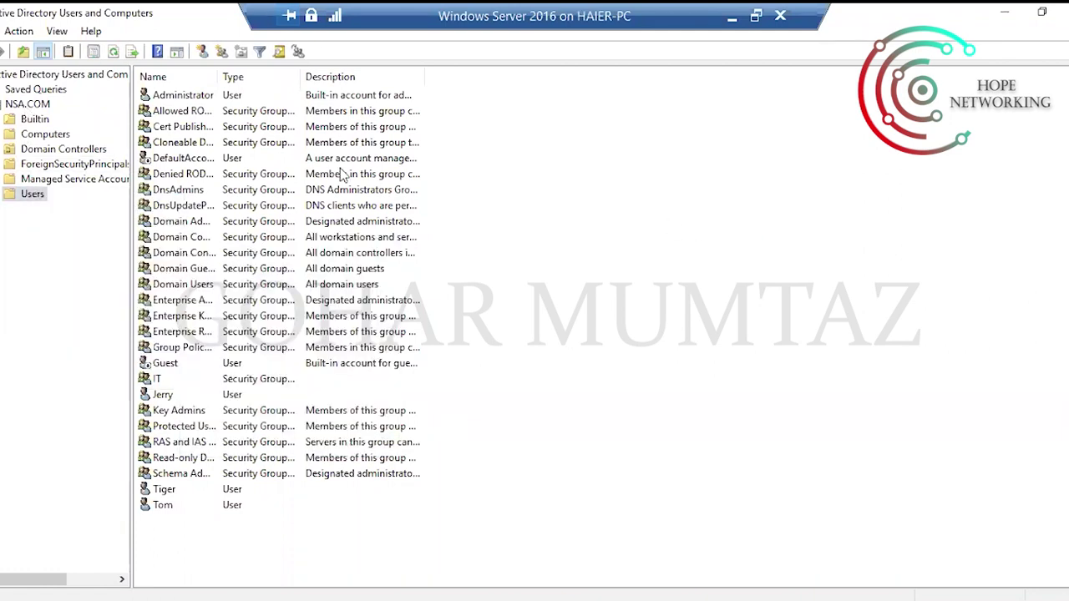
{"action": "left_click", "coordinate": [10, 103]}
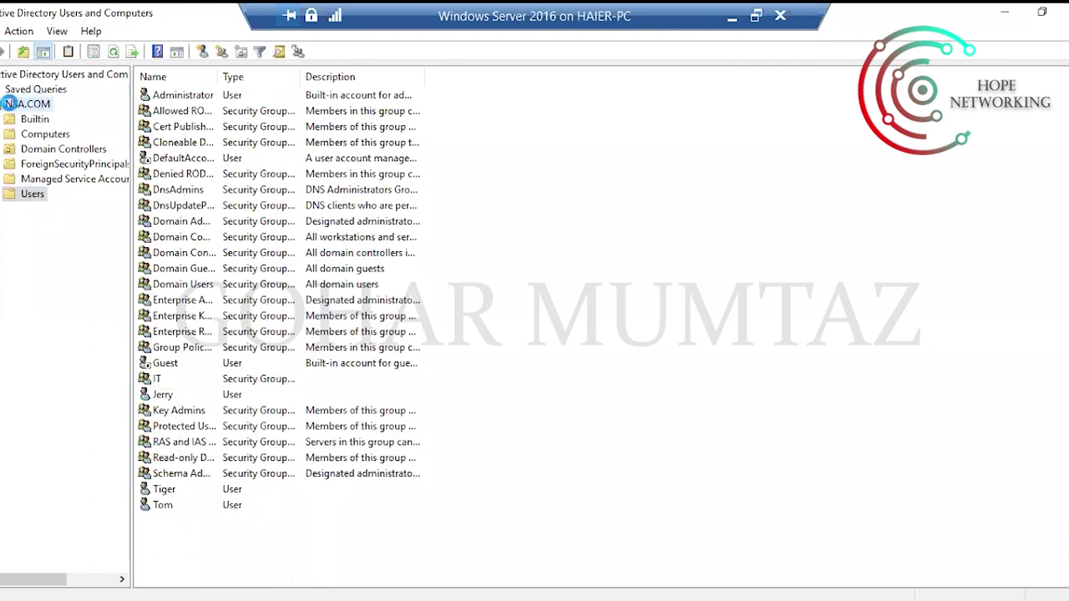
{"action": "right_click", "coordinate": [10, 103]}
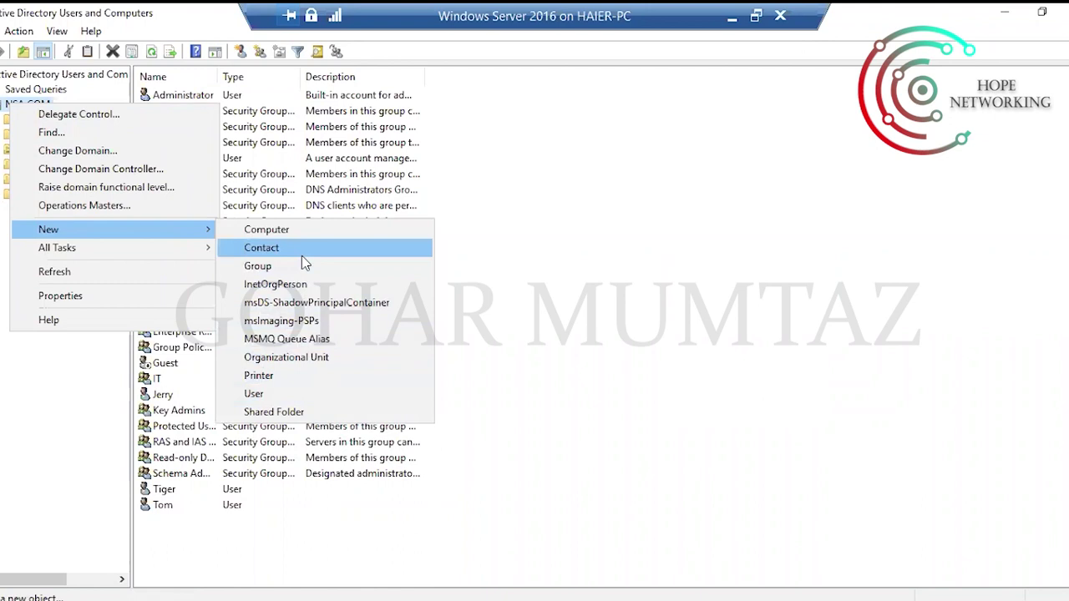
Add an organizational unit named Students directly under the NSA.COM domain.
{"action": "left_click", "coordinate": [278, 359]}
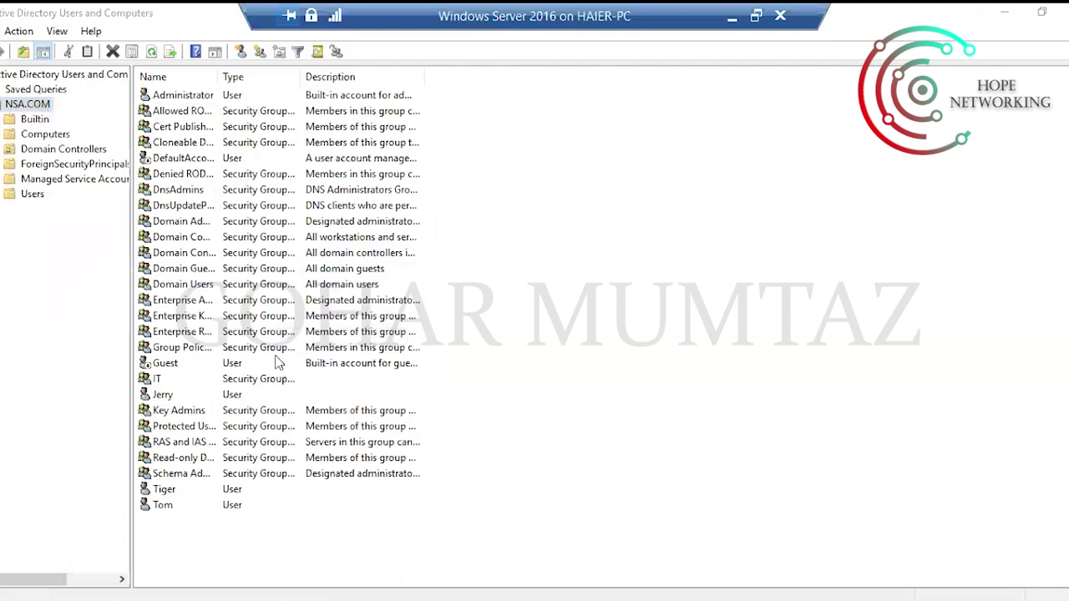
{"action": "left_click_drag", "start_coordinate": [155, 40], "coordinate": [673, 197]}
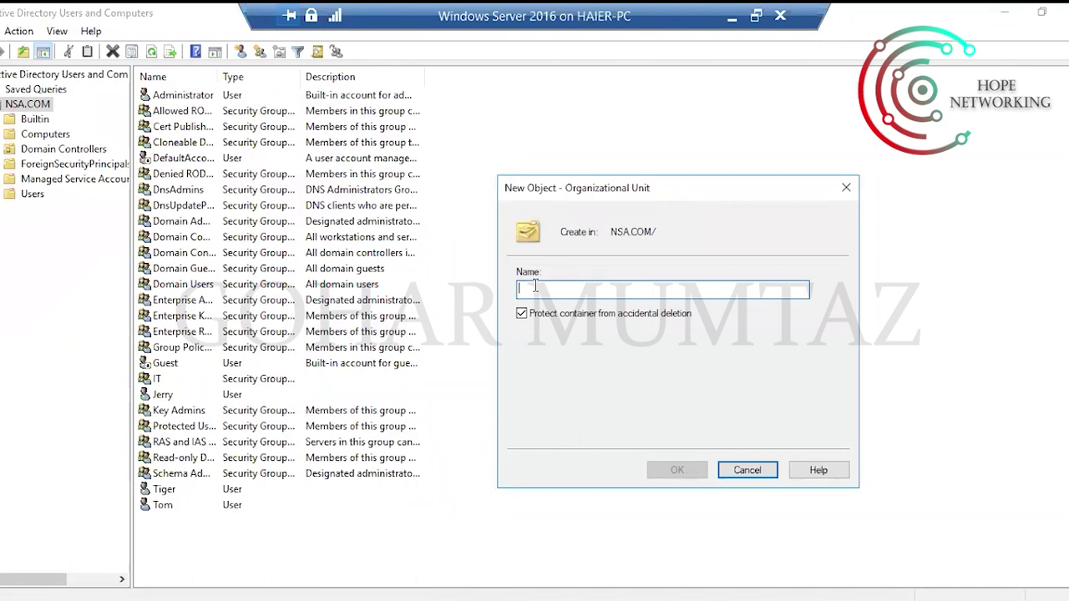
{"action": "type", "text": "Students"}
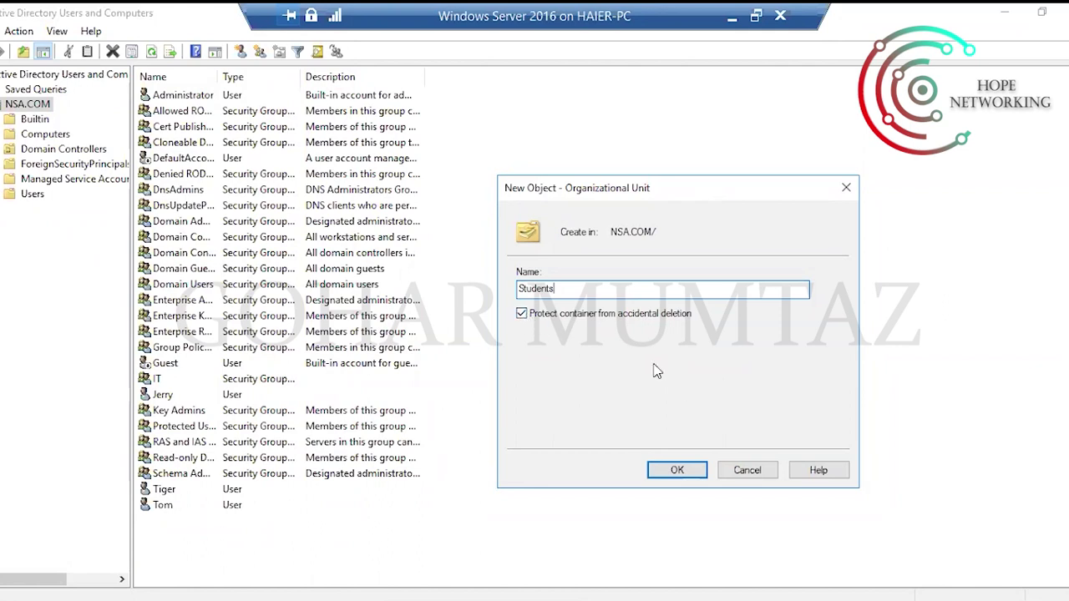
{"action": "left_click", "coordinate": [671, 470]}
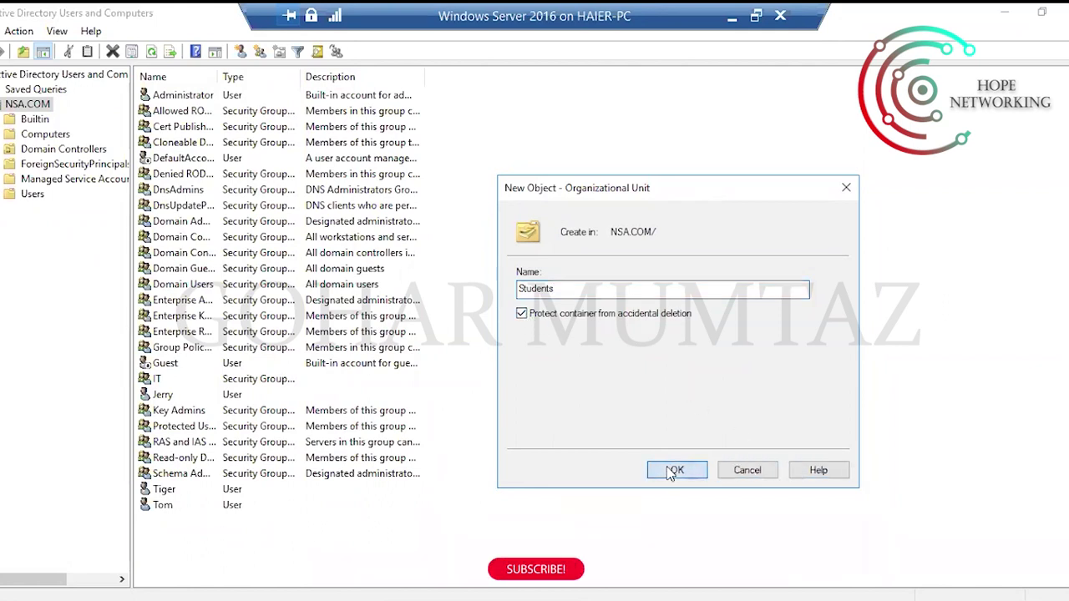